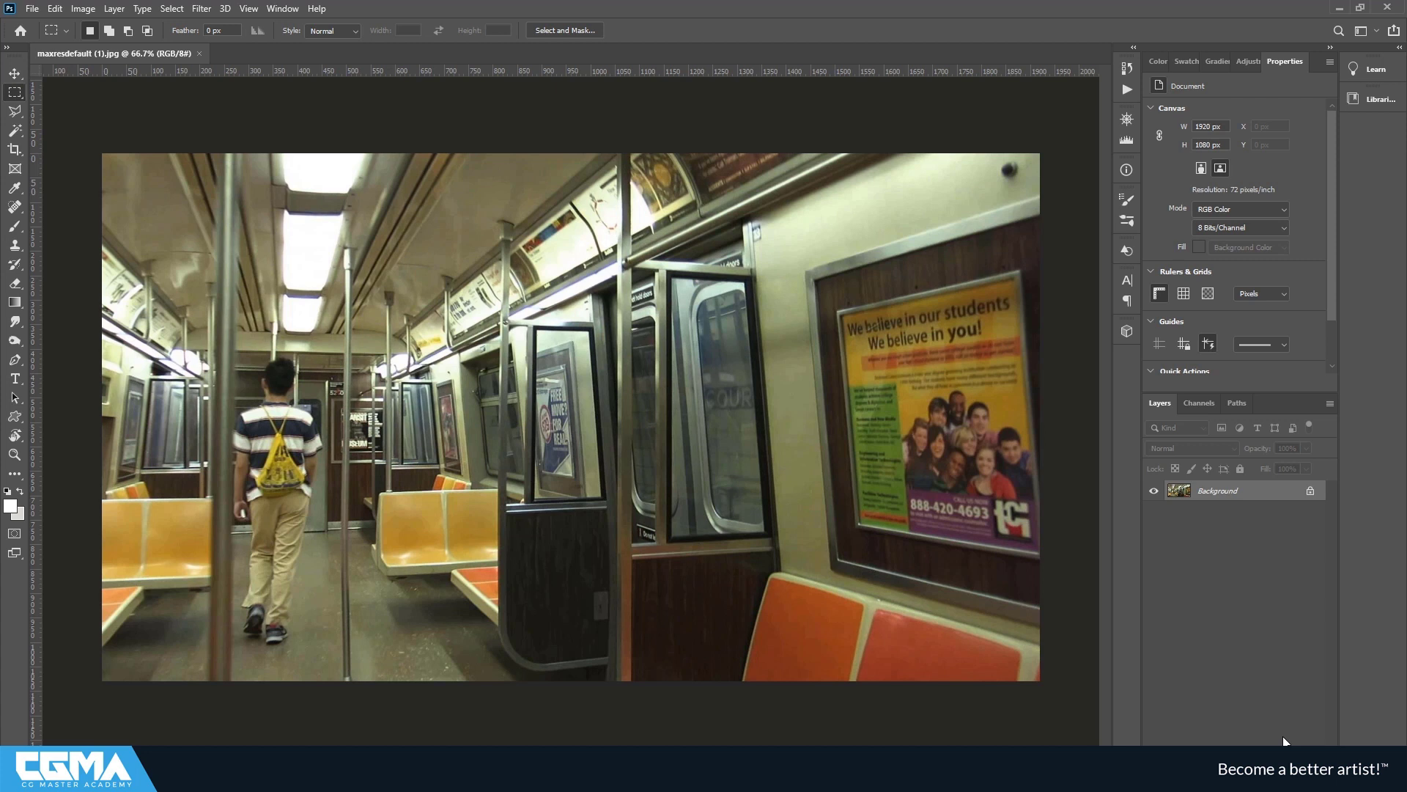
# Add an empty layer above the photo and set the brush colour to bright blue (R 0, G 144, B 255)
pyautogui.hotkey('ctrl', 'shift', 'alt', 'n')
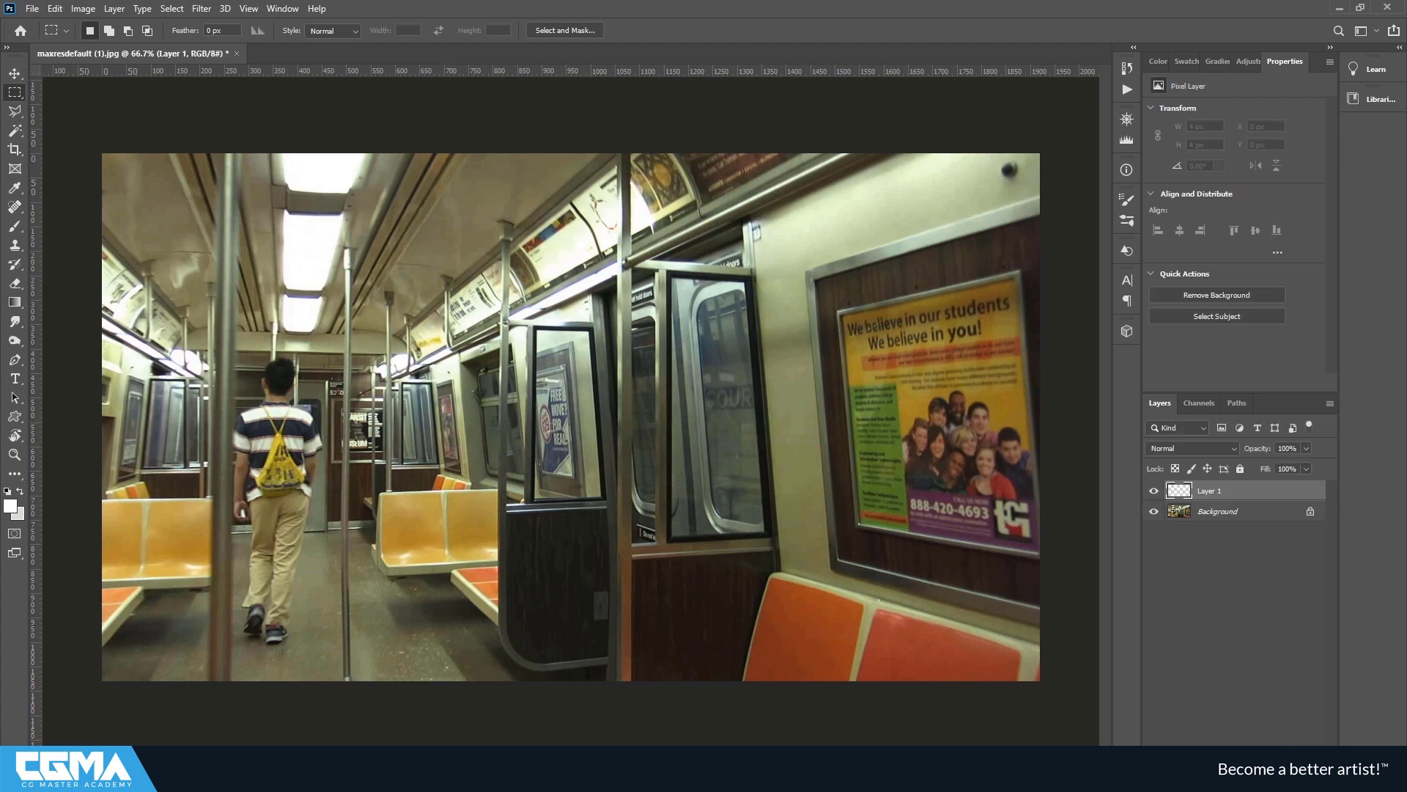
pyautogui.click(14, 225)
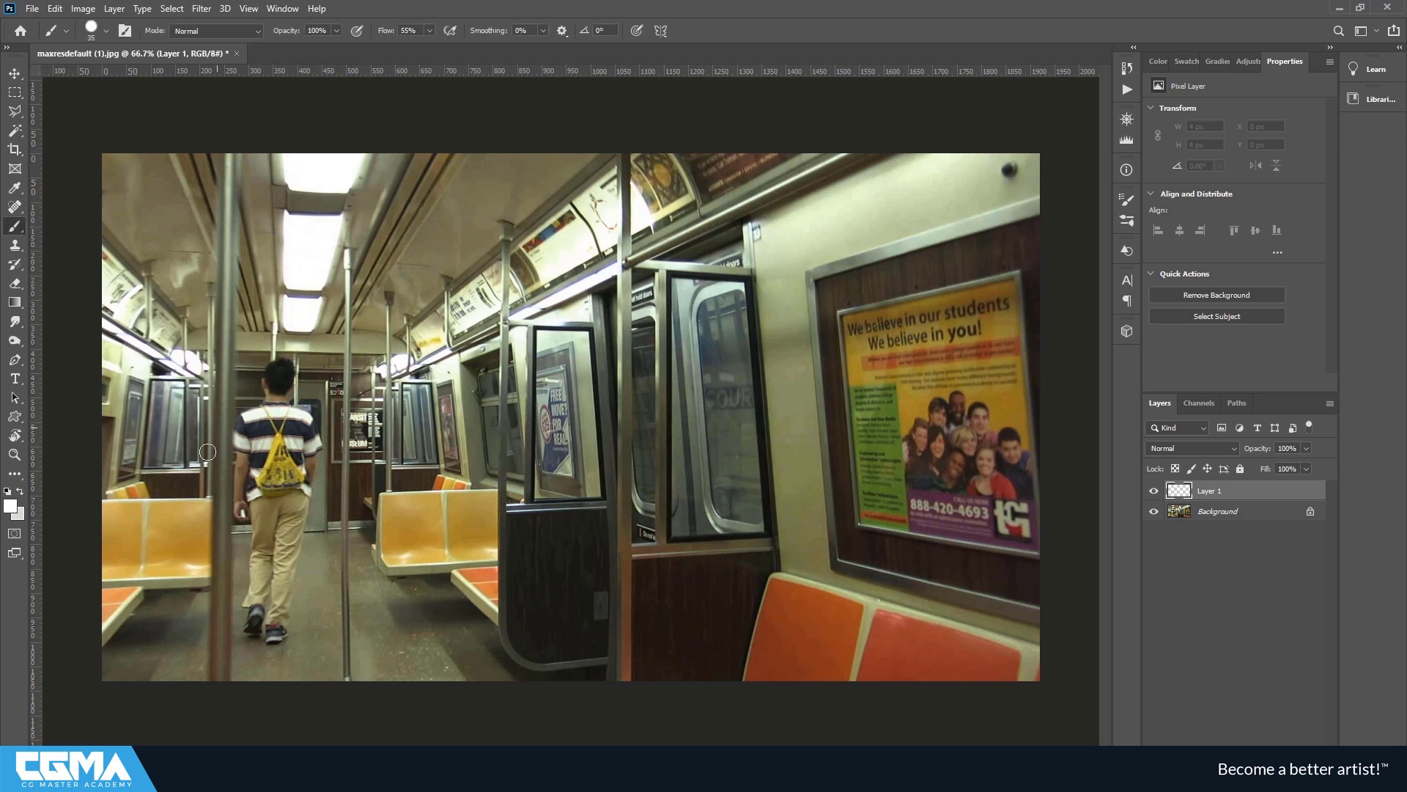
pyautogui.click(18, 507)
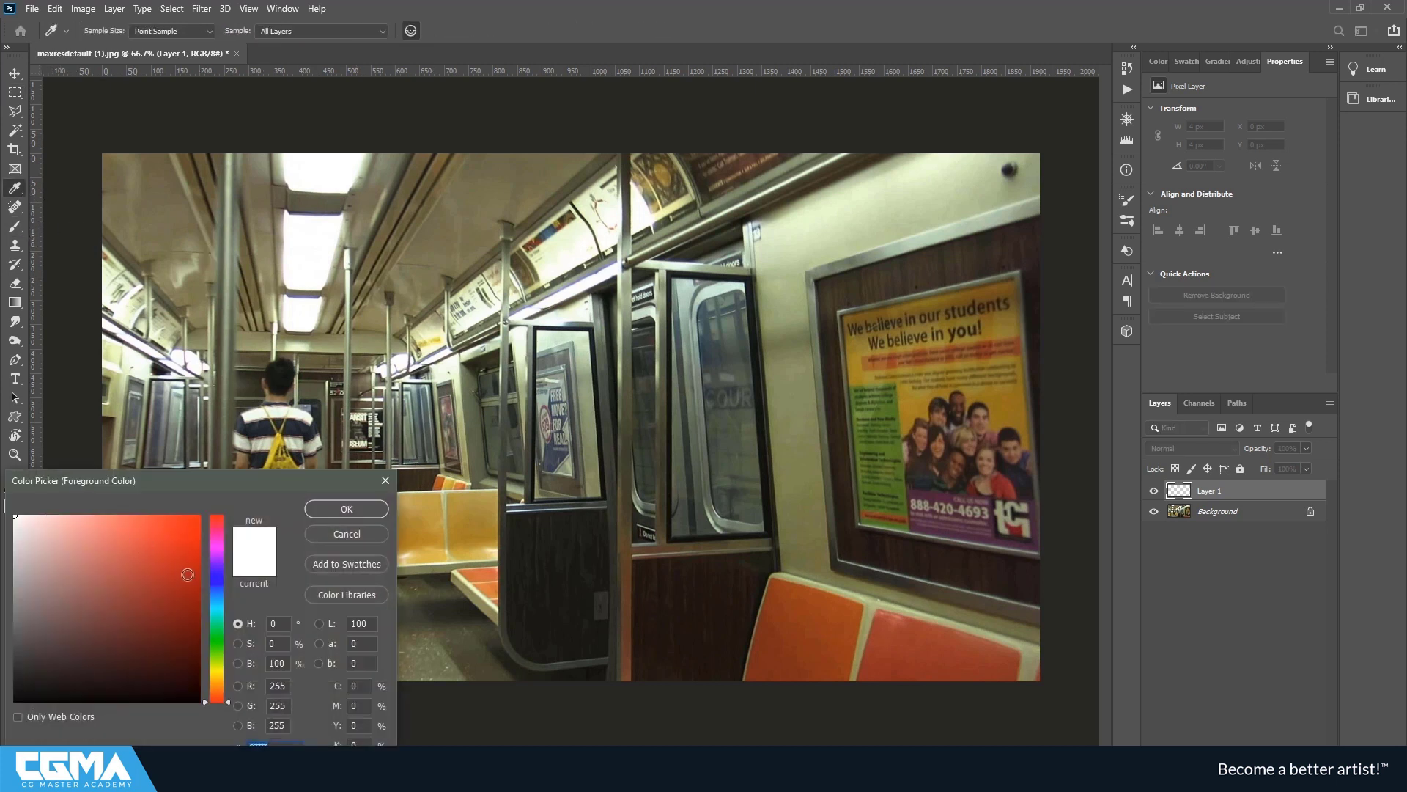
pyautogui.click(218, 607)
pyautogui.click(218, 595)
pyautogui.click(191, 545)
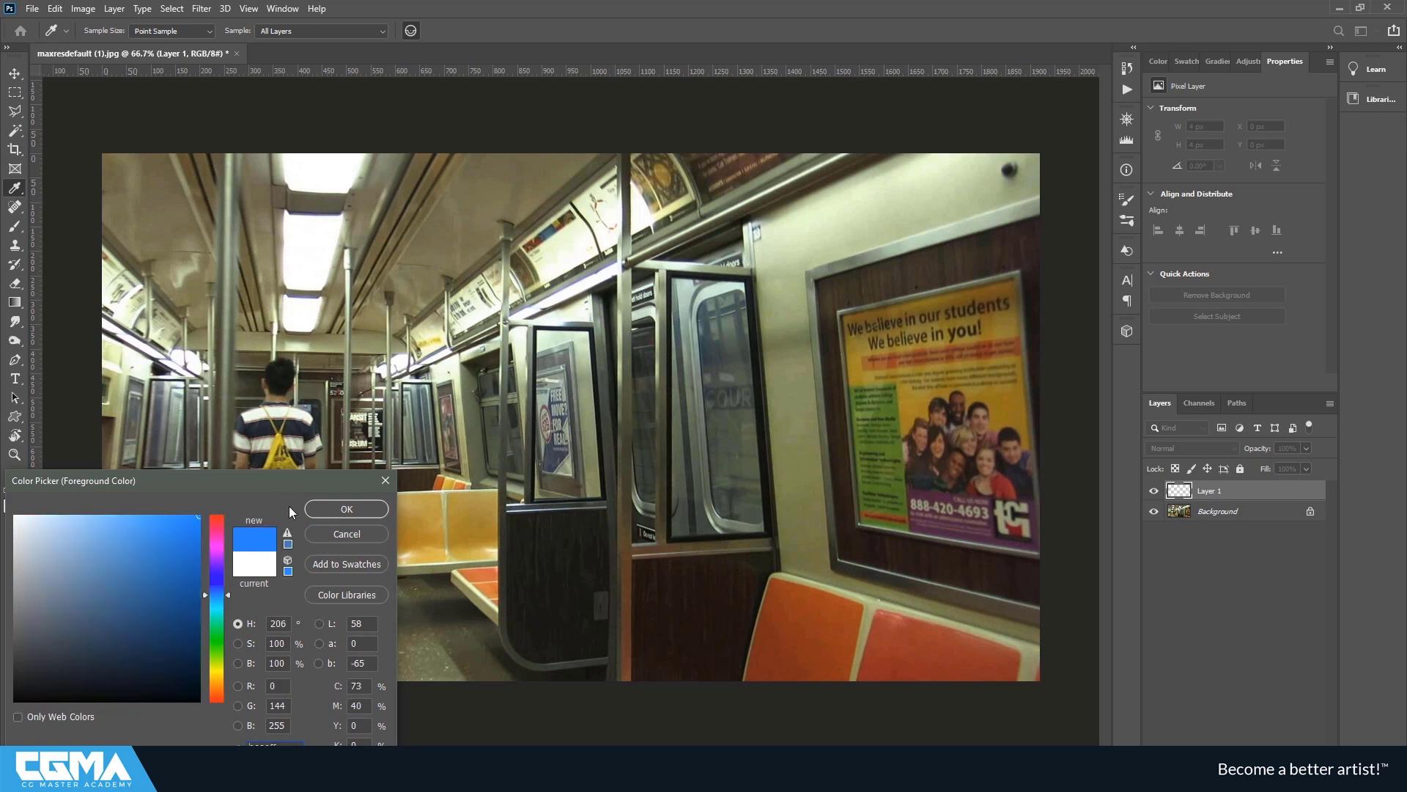
pyautogui.click(318, 513)
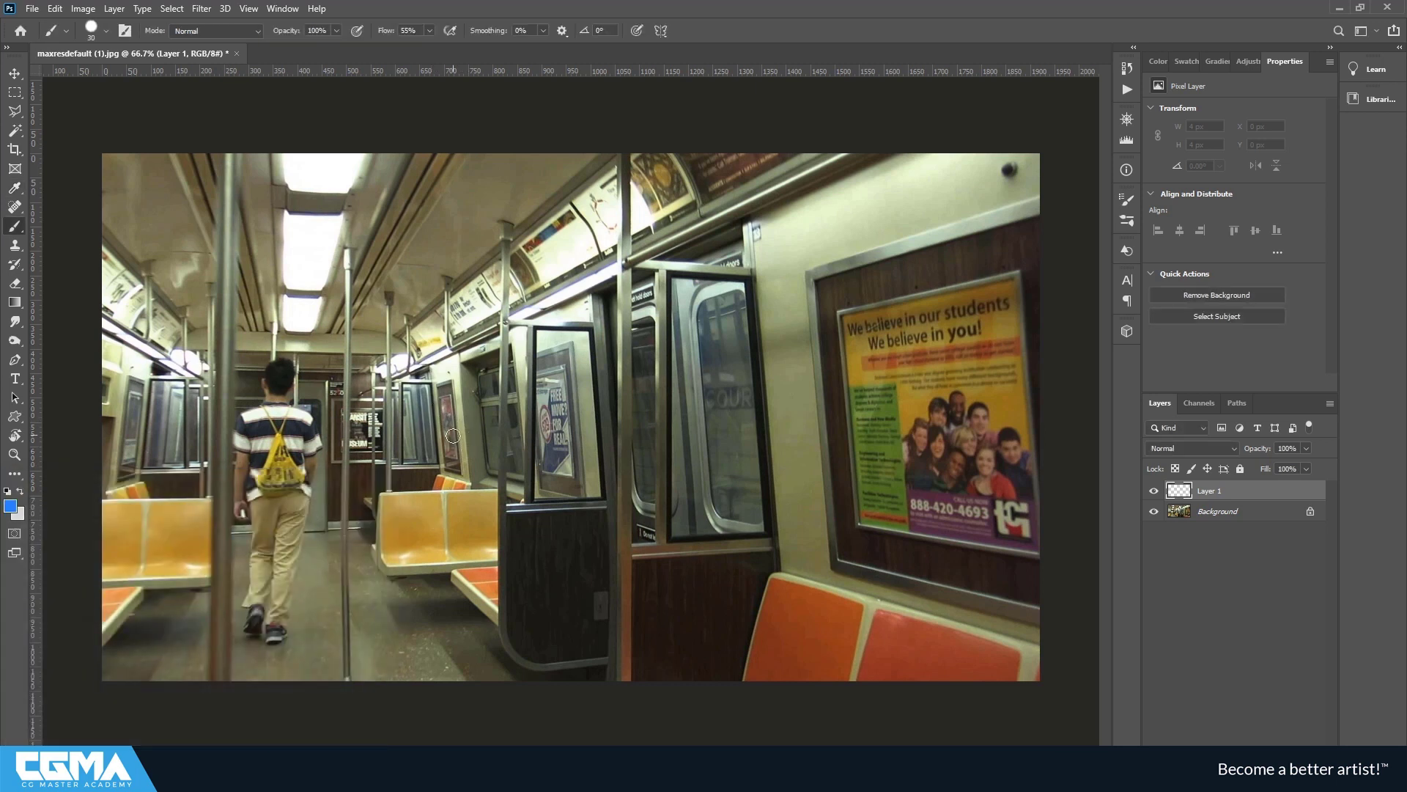
# With an 8 px brush, paint blue lines along the yellow seat's edge and an arrow across the floor
pyautogui.press('[')
pyautogui.press('[')
pyautogui.press('[')
pyautogui.press('[')
pyautogui.press('[')
pyautogui.press('[')
pyautogui.press('[')
pyautogui.moveTo(380, 488)
pyautogui.mouseDown()
pyautogui.moveTo(382, 582)
pyautogui.moveTo(410, 565)
pyautogui.moveTo(532, 558)
pyautogui.moveTo(518, 475)
pyautogui.moveTo(399, 488)
pyautogui.moveTo(240, 549)
pyautogui.moveTo(215, 534)
pyautogui.moveTo(234, 572)
pyautogui.mouseUp()
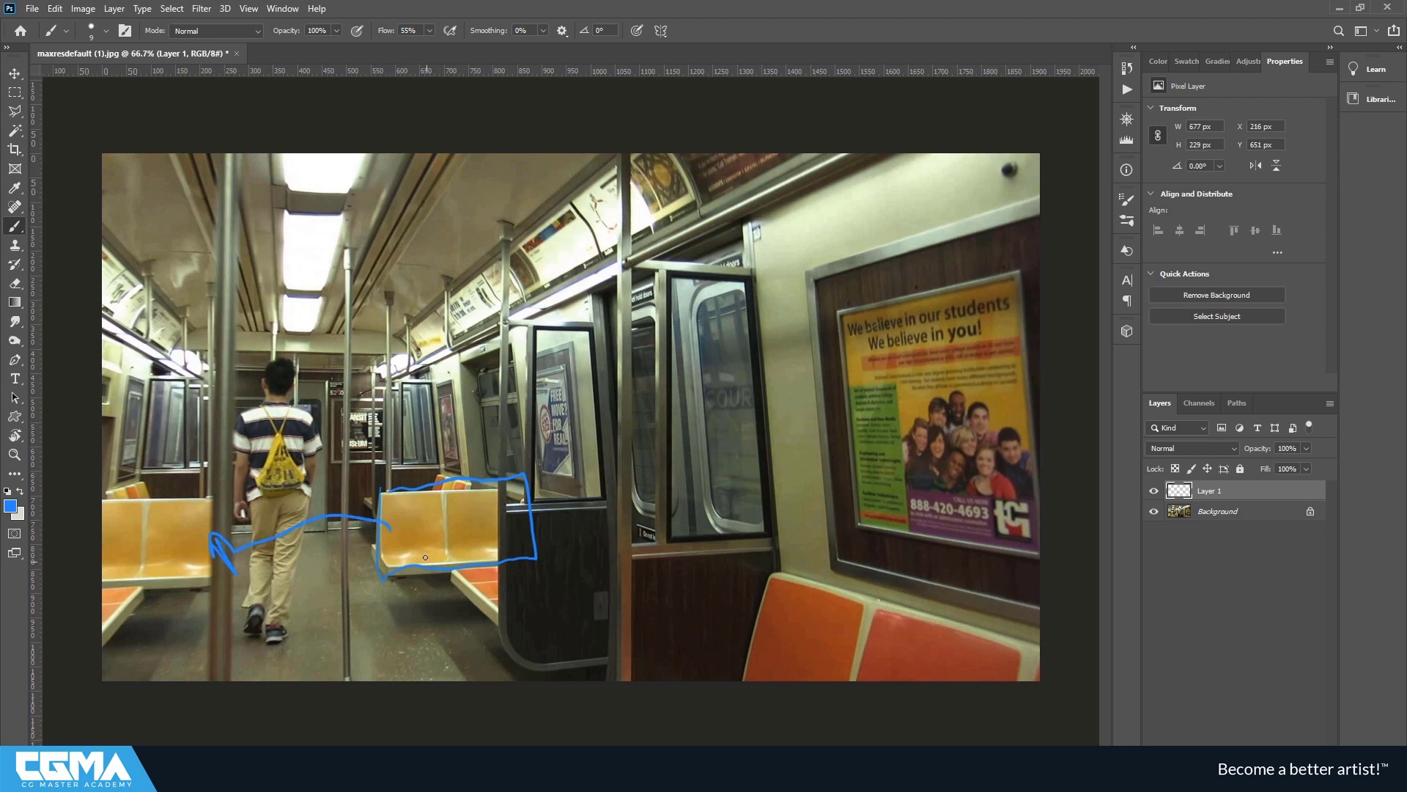
pyautogui.moveTo(425, 557)
pyautogui.mouseDown()
pyautogui.moveTo(454, 590)
pyautogui.moveTo(475, 591)
pyautogui.moveTo(484, 659)
pyautogui.moveTo(643, 680)
pyautogui.moveTo(701, 664)
pyautogui.mouseUp()
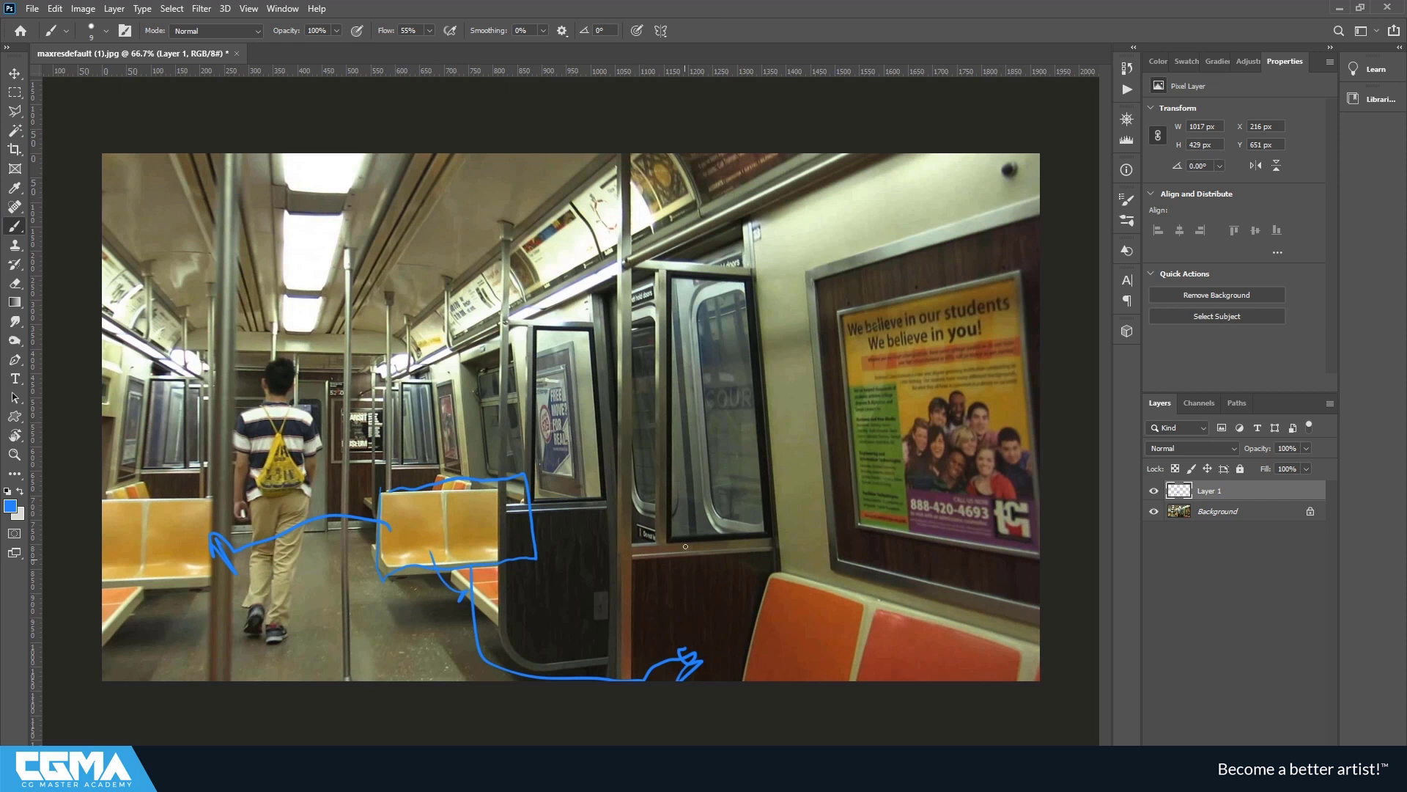
# Undo the stray floor arrows, then trace the pole and the ceiling light edge in blue
pyautogui.hotkey('ctrl', 'z')
pyautogui.hotkey('ctrl', 'z')
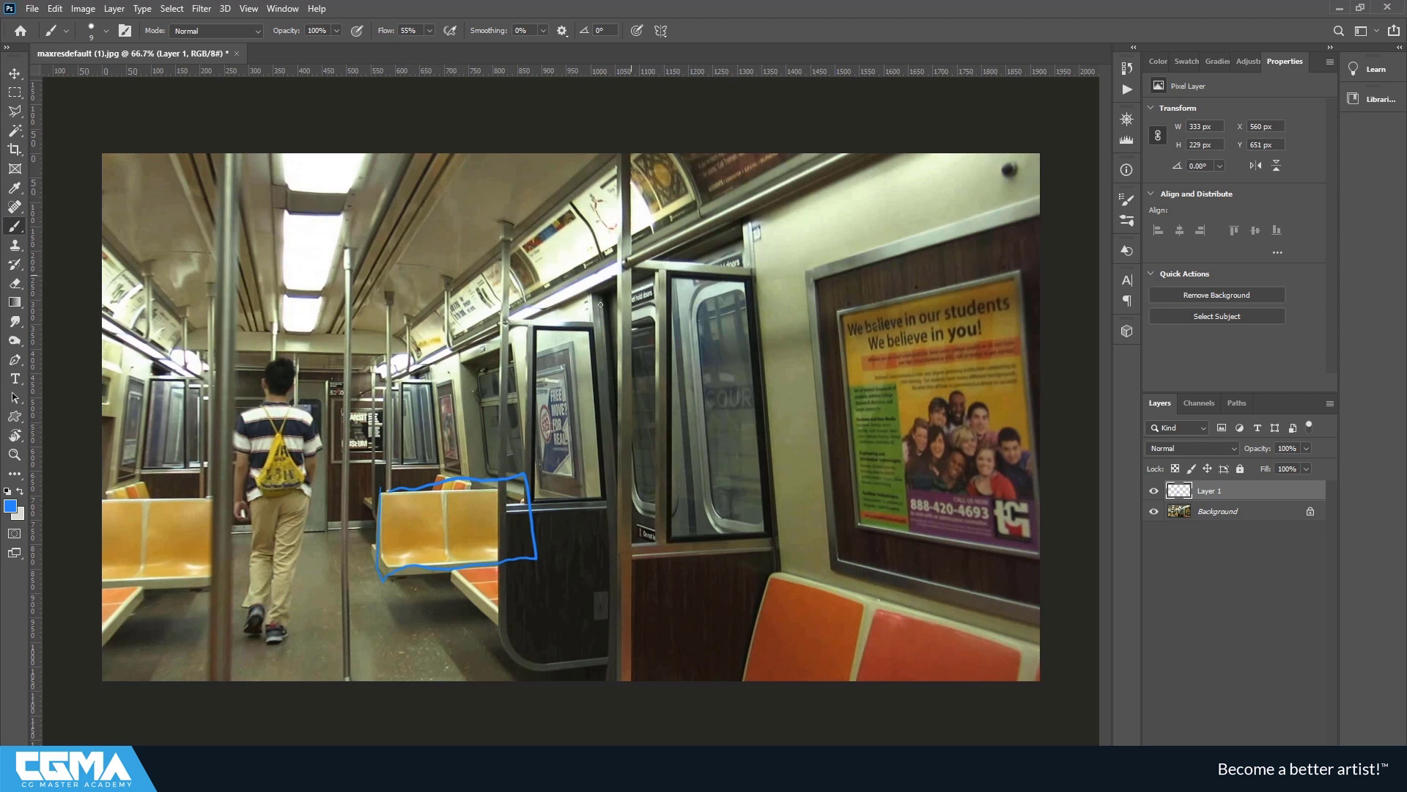
pyautogui.moveTo(352, 315); pyautogui.dragTo(350, 602)
pyautogui.moveTo(353, 670); pyautogui.dragTo(351, 629)
pyautogui.moveTo(262, 671); pyautogui.dragTo(260, 673)
pyautogui.hotkey('ctrl', 'z')
pyautogui.moveTo(287, 206)
pyautogui.mouseDown()
pyautogui.moveTo(290, 292)
pyautogui.moveTo(319, 294)
pyautogui.moveTo(329, 278)
pyautogui.moveTo(340, 208)
pyautogui.moveTo(287, 205)
pyautogui.mouseUp()
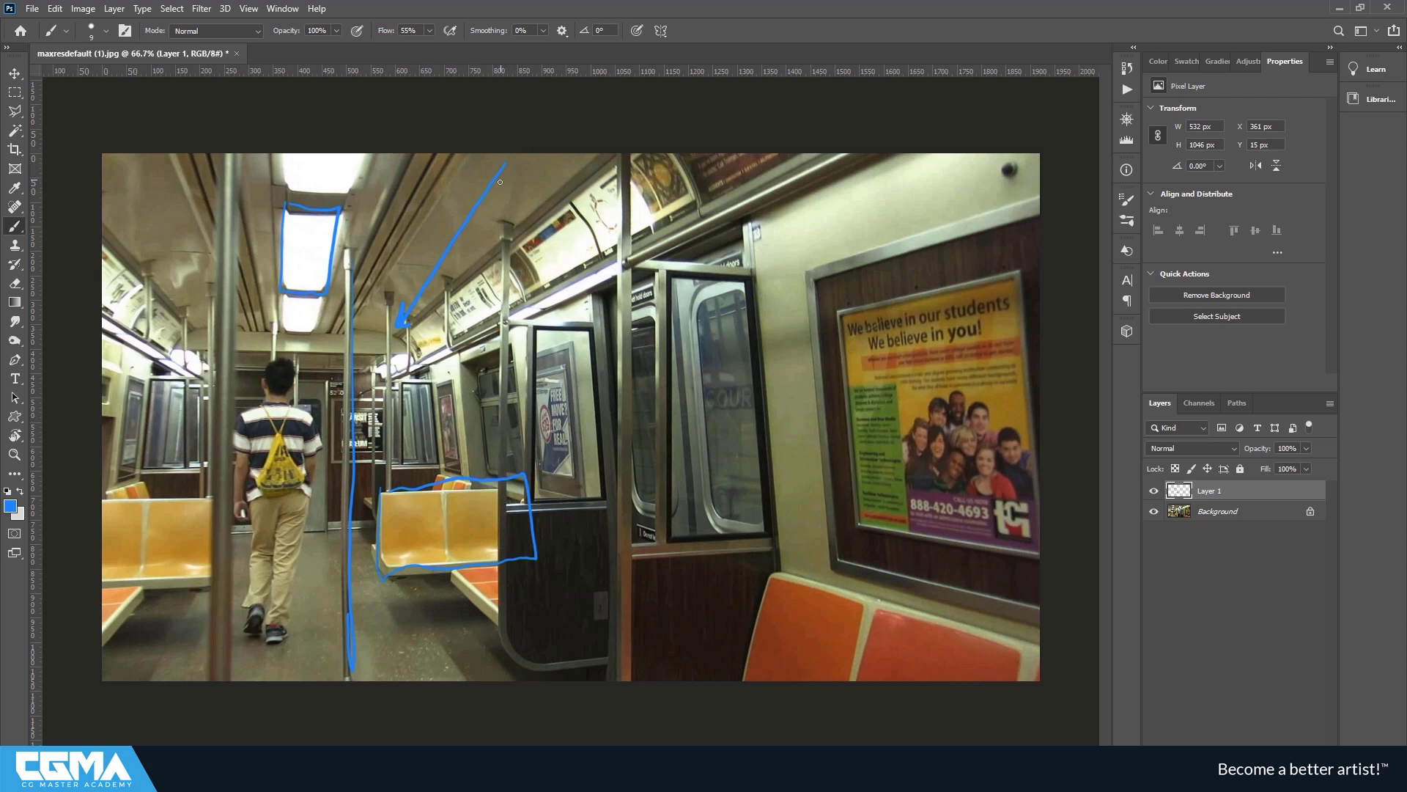
pyautogui.hotkey('ctrl', 'z')
# Sketch diagonal ceiling panel lines, then trace a pole down and the door edge up
pyautogui.moveTo(408, 151)
pyautogui.mouseDown()
pyautogui.moveTo(368, 242)
pyautogui.moveTo(446, 290)
pyautogui.moveTo(541, 177)
pyautogui.mouseUp()
pyautogui.moveTo(439, 188); pyautogui.dragTo(404, 259)
pyautogui.moveTo(396, 293)
pyautogui.mouseDown()
pyautogui.moveTo(301, 303)
pyautogui.moveTo(282, 276)
pyautogui.moveTo(235, 264)
pyautogui.moveTo(245, 294)
pyautogui.moveTo(277, 275)
pyautogui.moveTo(220, 199)
pyautogui.mouseUp()
pyautogui.hotkey('ctrl', 'z')
pyautogui.hotkey('ctrl', 'z')
pyautogui.hotkey('ctrl', 'z')
pyautogui.moveTo(629, 227); pyautogui.dragTo(609, 700)
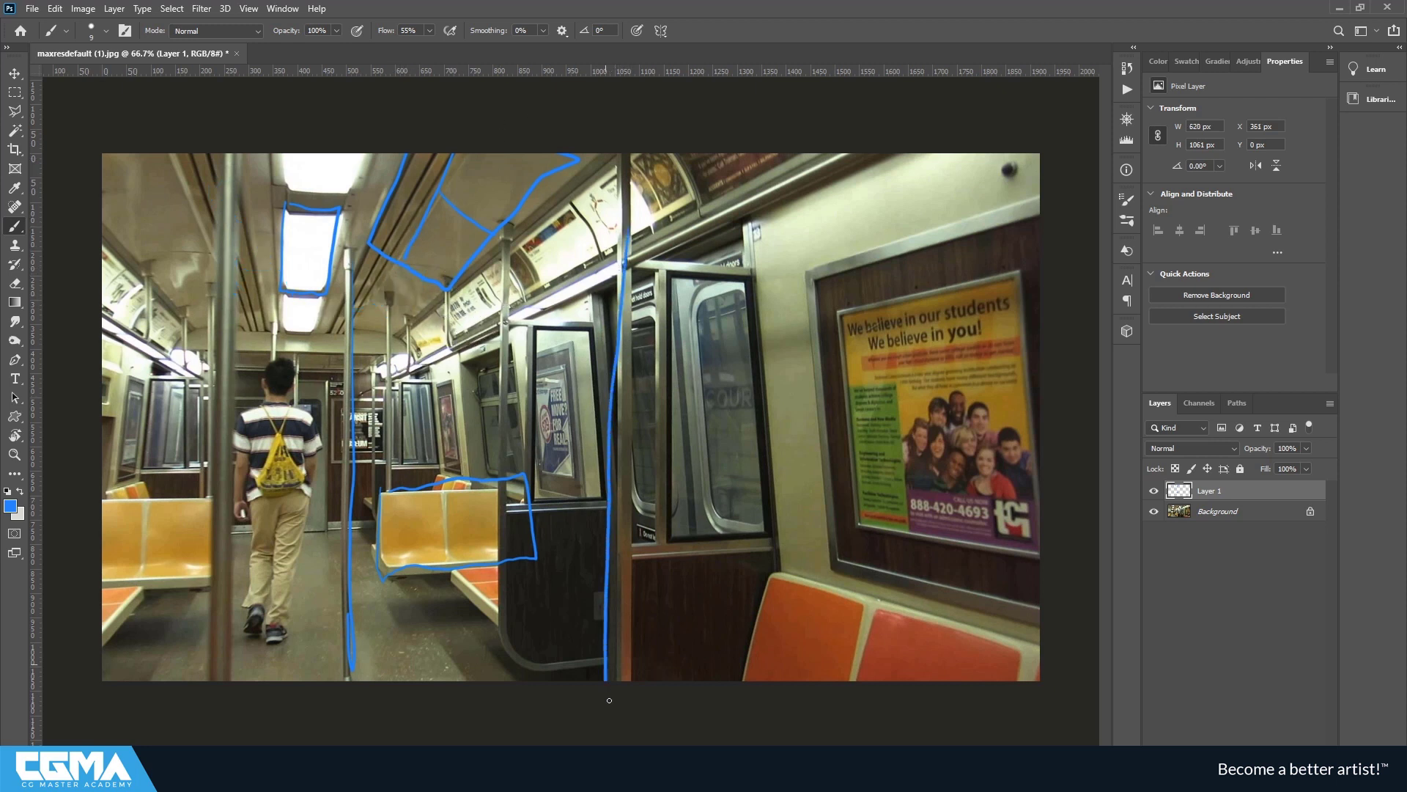
pyautogui.moveTo(705, 680)
pyautogui.mouseDown()
pyautogui.moveTo(755, 551)
pyautogui.moveTo(762, 351)
pyautogui.moveTo(726, 261)
pyautogui.moveTo(648, 235)
pyautogui.moveTo(638, 181)
pyautogui.mouseUp()
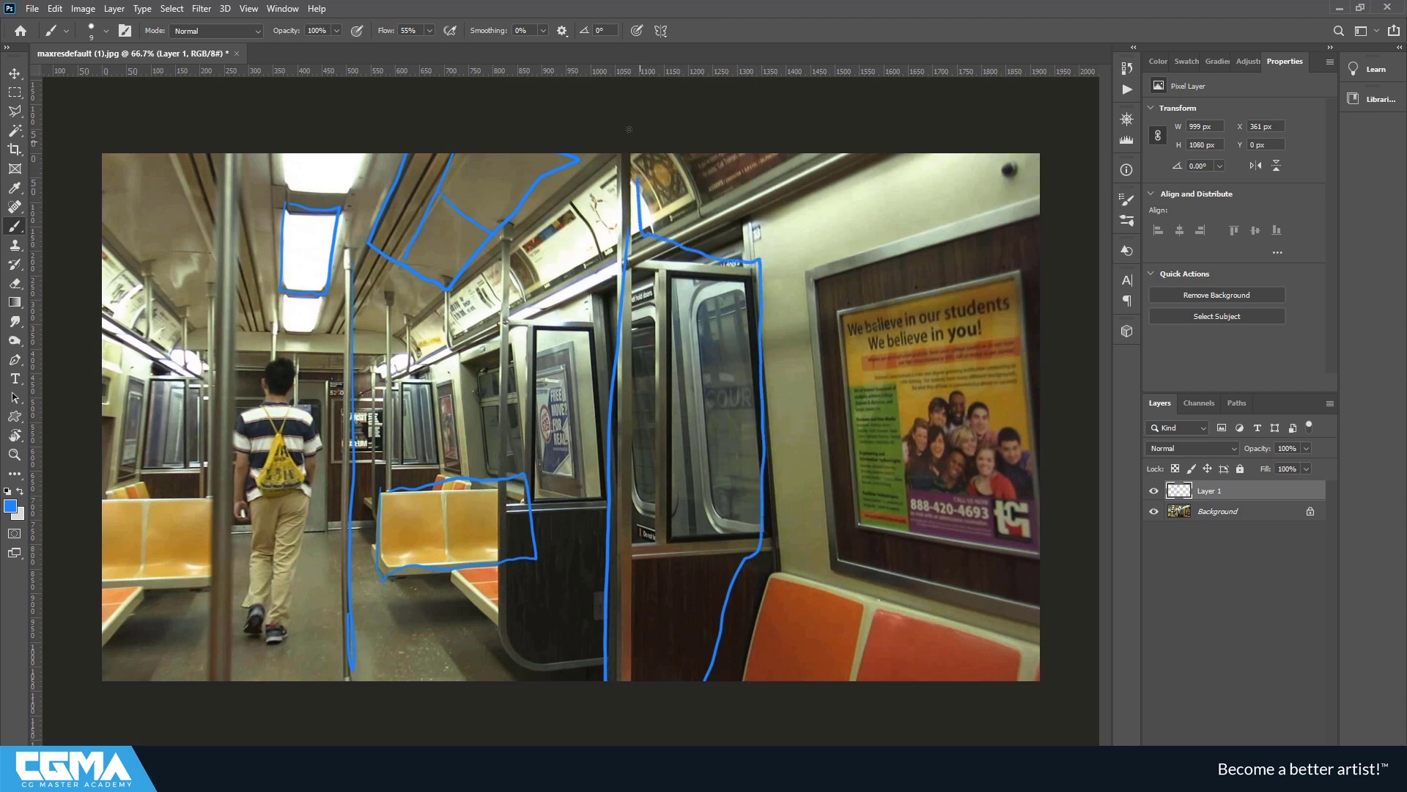
# Outline the door window and the panel left of the door, discarding the door arrow and ad-panel strokes
pyautogui.hotkey('ctrl', 'z')
pyautogui.hotkey('ctrl', 'z')
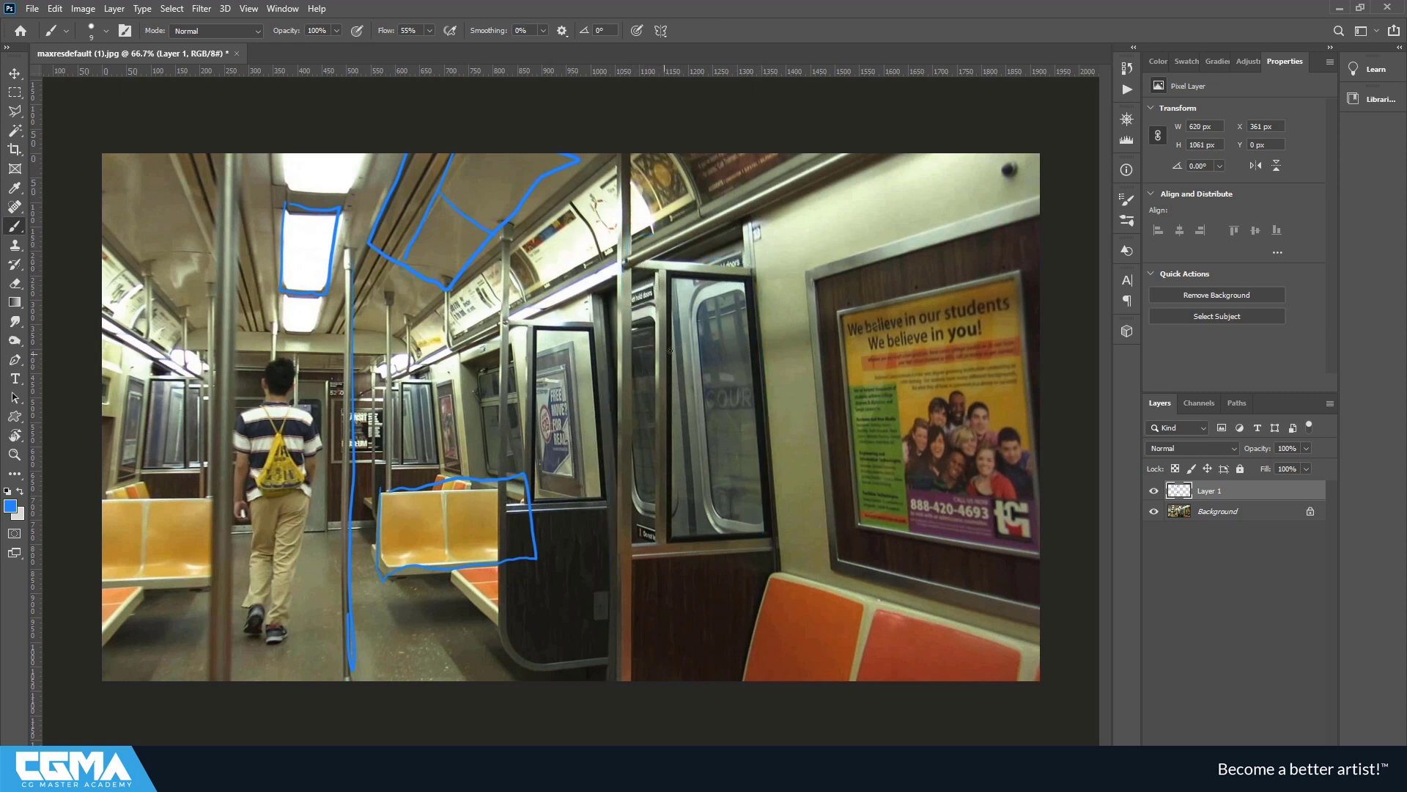
pyautogui.moveTo(682, 264)
pyautogui.mouseDown()
pyautogui.moveTo(680, 410)
pyautogui.moveTo(705, 569)
pyautogui.moveTo(747, 478)
pyautogui.moveTo(743, 239)
pyautogui.moveTo(711, 249)
pyautogui.mouseUp()
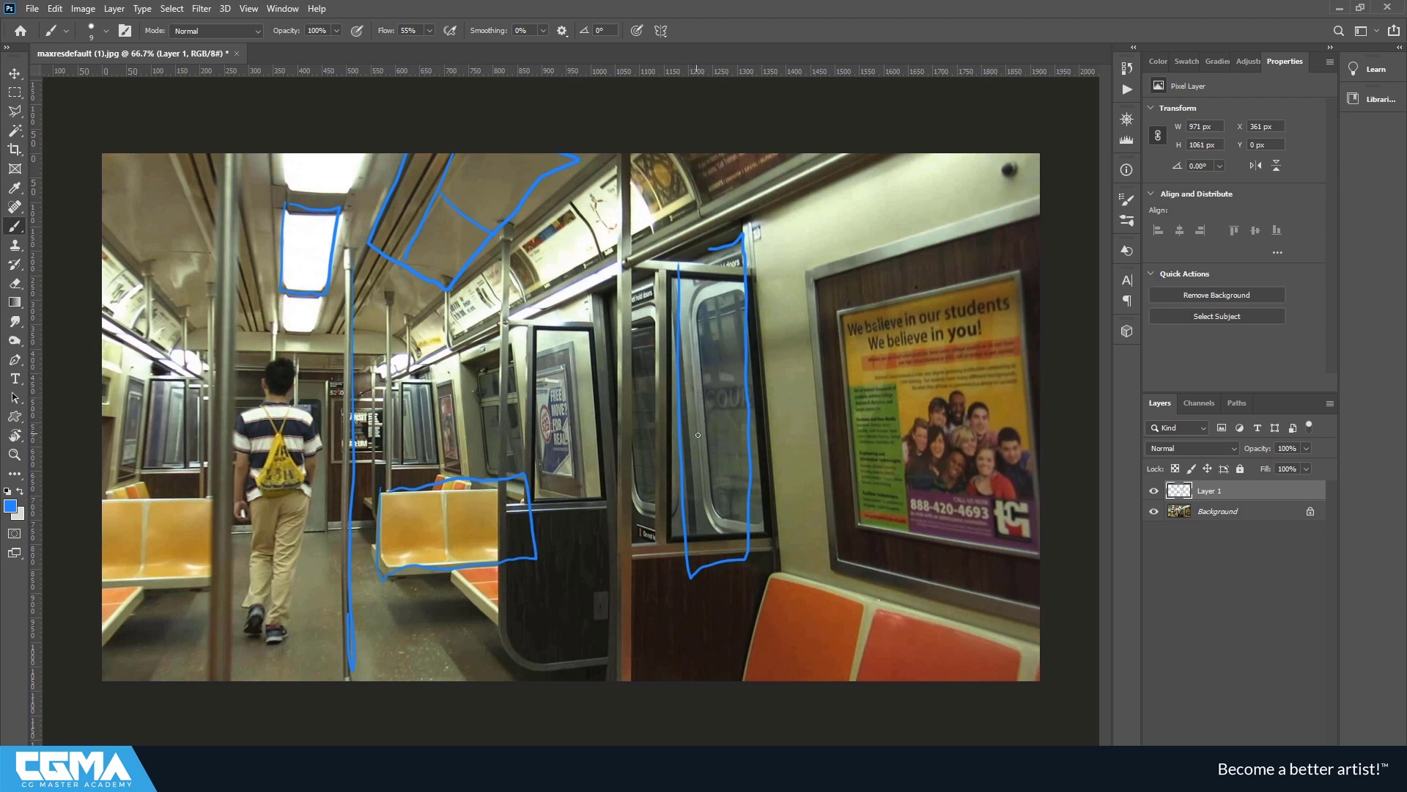
pyautogui.moveTo(709, 414)
pyautogui.mouseDown()
pyautogui.moveTo(706, 451)
pyautogui.moveTo(650, 455)
pyautogui.moveTo(658, 433)
pyautogui.mouseUp()
pyautogui.hotkey('ctrl', 'z')
pyautogui.moveTo(521, 273)
pyautogui.mouseDown()
pyautogui.moveTo(528, 316)
pyautogui.moveTo(551, 325)
pyautogui.moveTo(616, 268)
pyautogui.moveTo(708, 247)
pyautogui.moveTo(681, 134)
pyautogui.moveTo(533, 248)
pyautogui.moveTo(584, 281)
pyautogui.mouseUp()
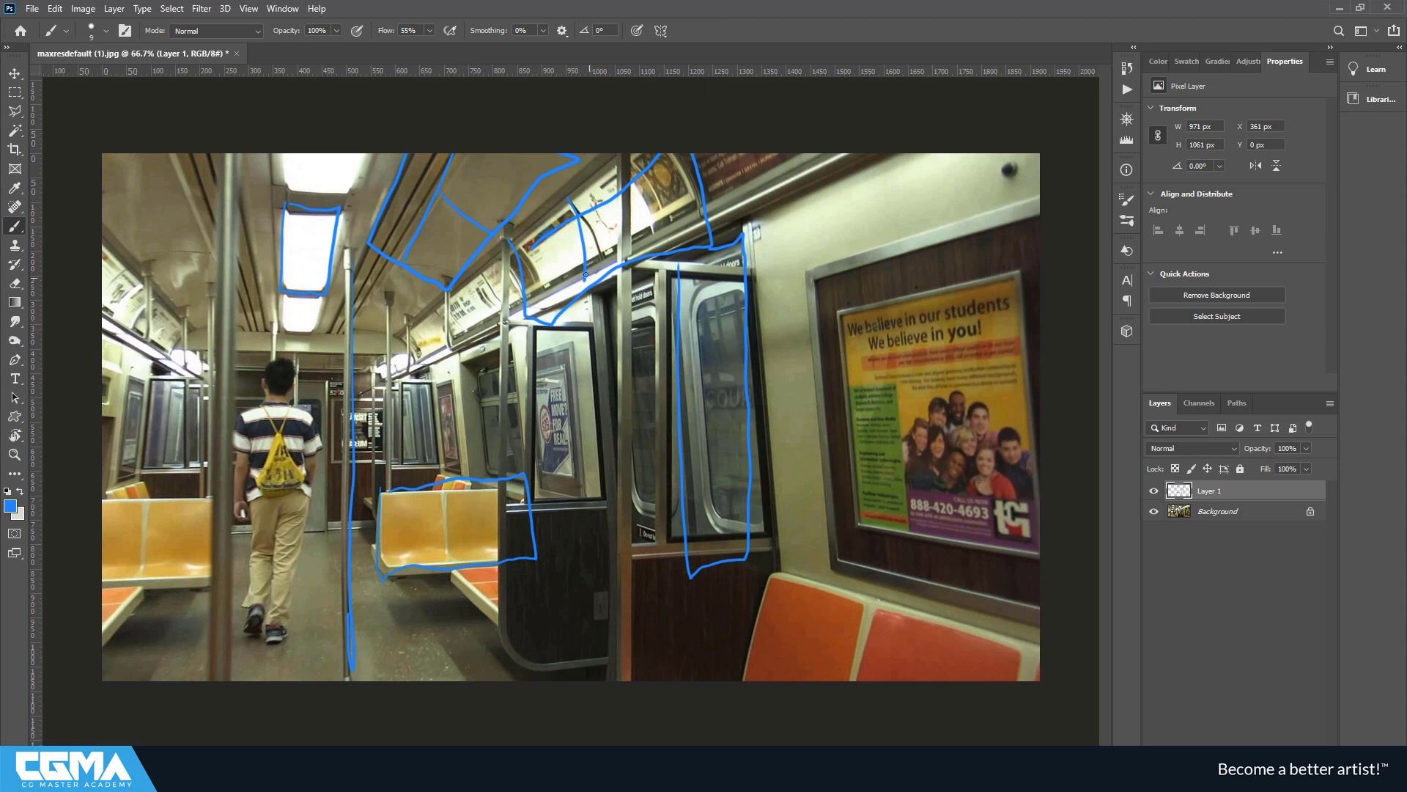
pyautogui.moveTo(536, 304)
pyautogui.mouseDown()
pyautogui.moveTo(526, 291)
pyautogui.moveTo(500, 326)
pyautogui.moveTo(513, 293)
pyautogui.mouseUp()
pyautogui.moveTo(631, 190); pyautogui.dragTo(701, 183)
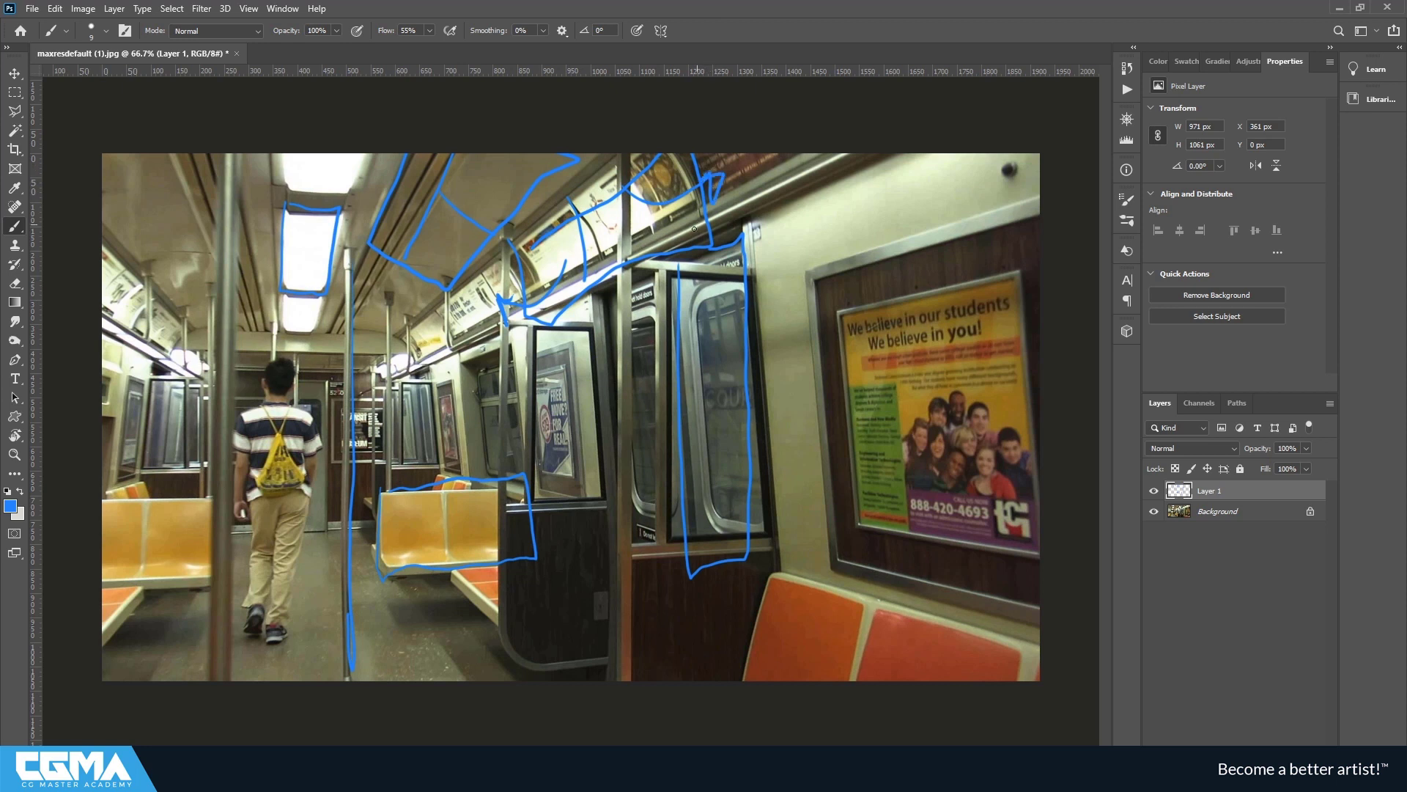
pyautogui.hotkey('ctrl', 'z')
pyautogui.hotkey('ctrl', 'z')
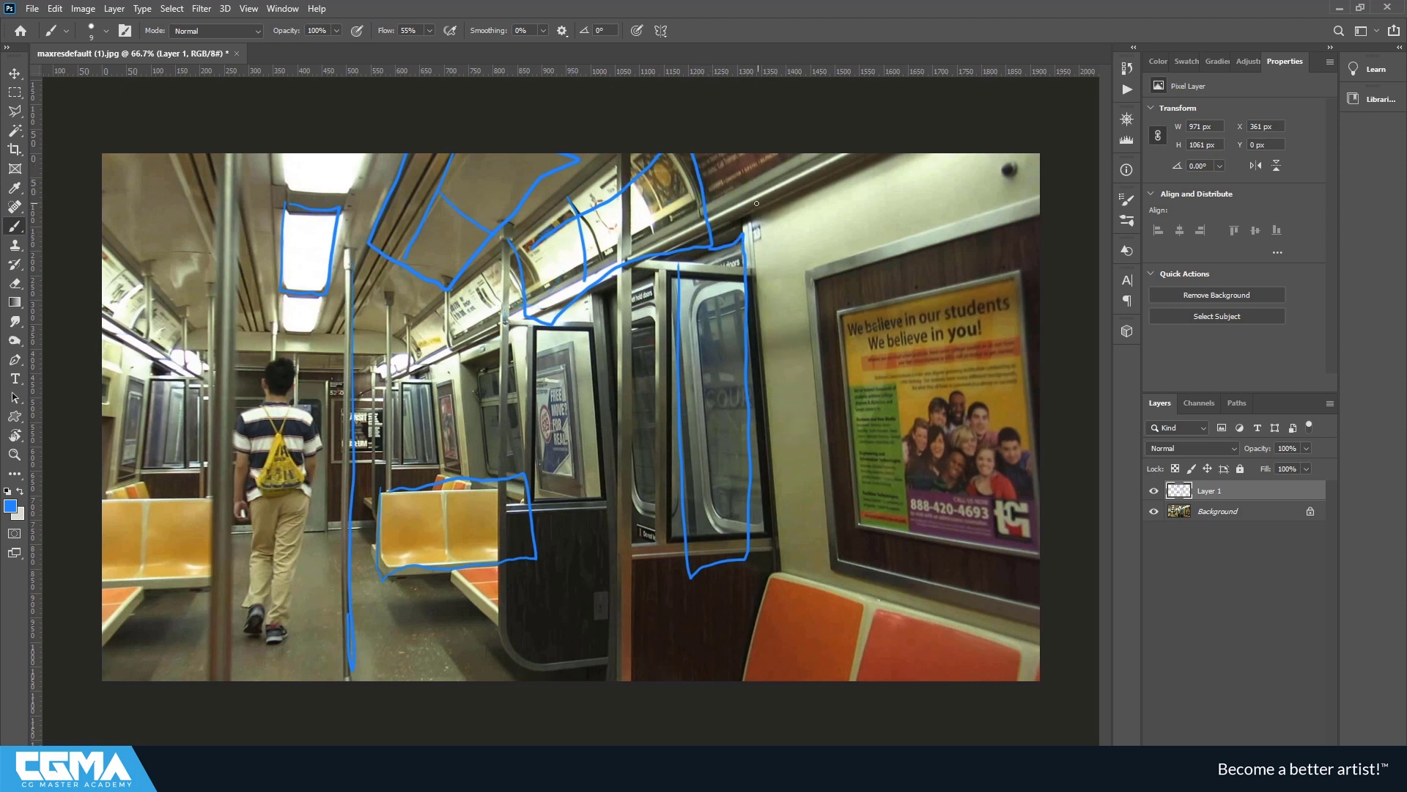
# Draw a long vertical line beside the door and outline the wall poster and partition window
pyautogui.moveTo(753, 209); pyautogui.dragTo(760, 668)
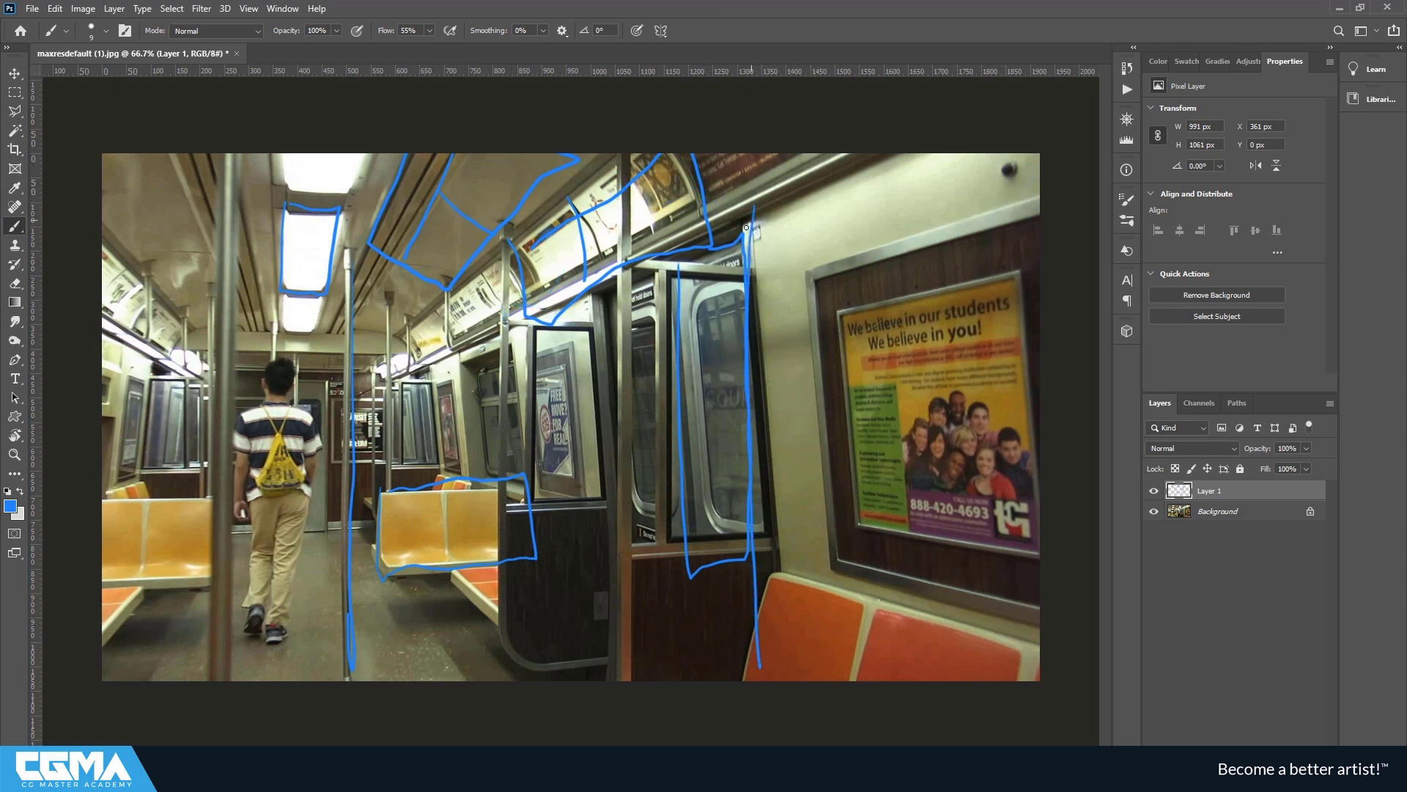
pyautogui.moveTo(752, 220); pyautogui.dragTo(874, 150)
pyautogui.moveTo(906, 285)
pyautogui.mouseDown()
pyautogui.moveTo(851, 432)
pyautogui.moveTo(861, 542)
pyautogui.moveTo(942, 601)
pyautogui.moveTo(988, 596)
pyautogui.moveTo(1009, 259)
pyautogui.moveTo(907, 282)
pyautogui.mouseUp()
pyautogui.moveTo(815, 235)
pyautogui.mouseDown()
pyautogui.moveTo(686, 346)
pyautogui.moveTo(594, 352)
pyautogui.moveTo(593, 375)
pyautogui.mouseUp()
pyautogui.moveTo(557, 331)
pyautogui.mouseDown()
pyautogui.moveTo(554, 349)
pyautogui.moveTo(462, 387)
pyautogui.moveTo(440, 370)
pyautogui.moveTo(450, 375)
pyautogui.mouseUp()
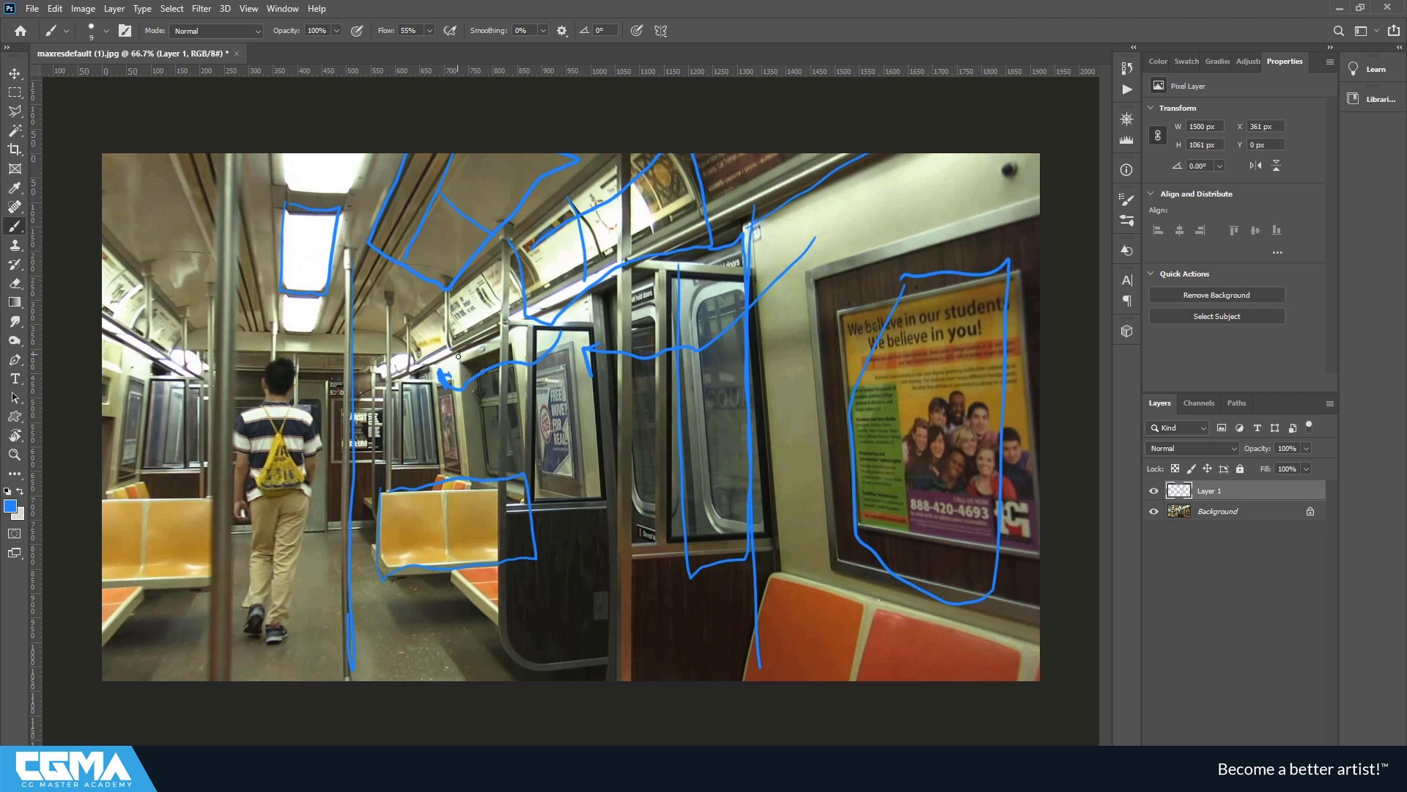
pyautogui.moveTo(459, 345)
pyautogui.mouseDown()
pyautogui.moveTo(462, 501)
pyautogui.moveTo(525, 527)
pyautogui.moveTo(514, 324)
pyautogui.moveTo(498, 316)
pyautogui.mouseUp()
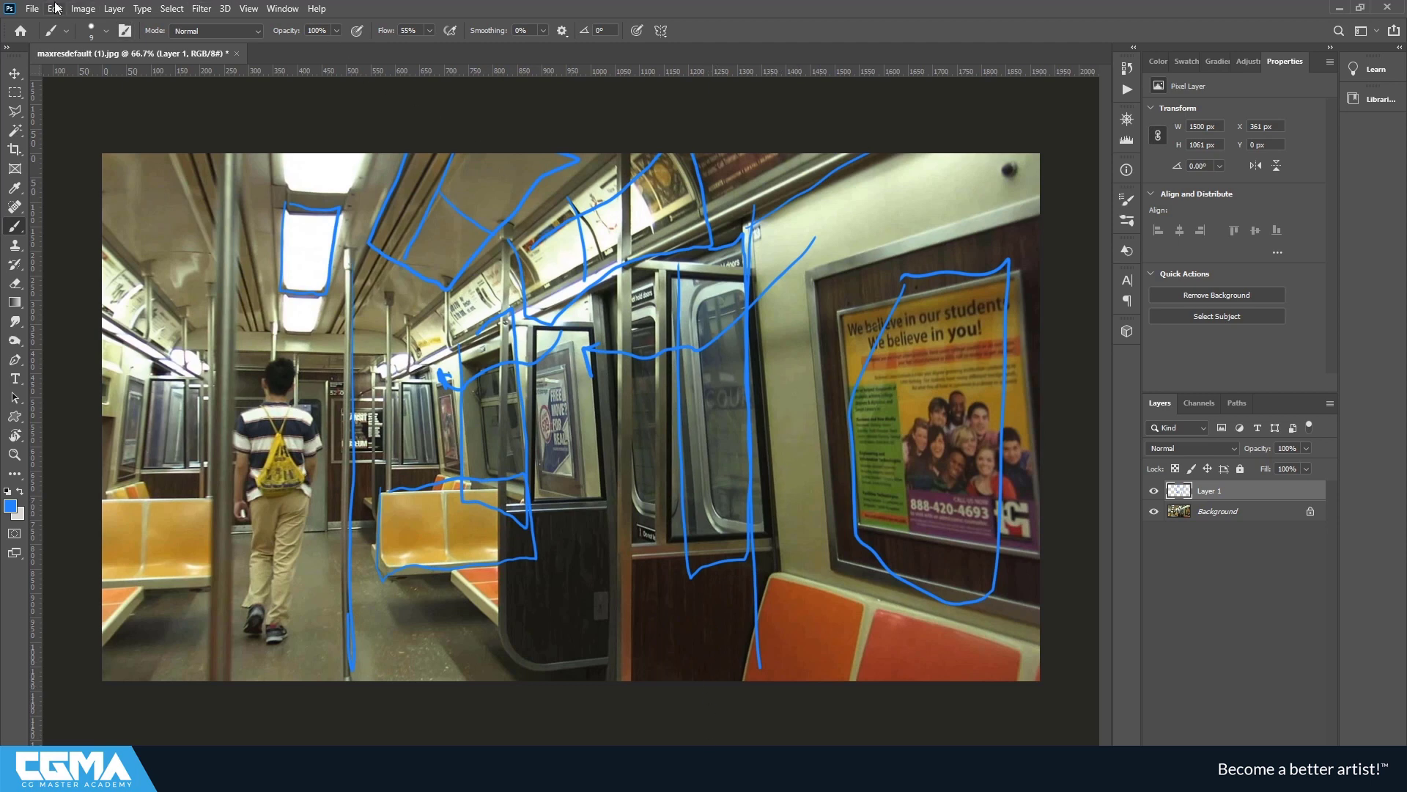
# Create a new blank white document, Untitled-1
pyautogui.click(32, 8)
pyautogui.click(47, 24)
pyautogui.doubleClick(422, 275)
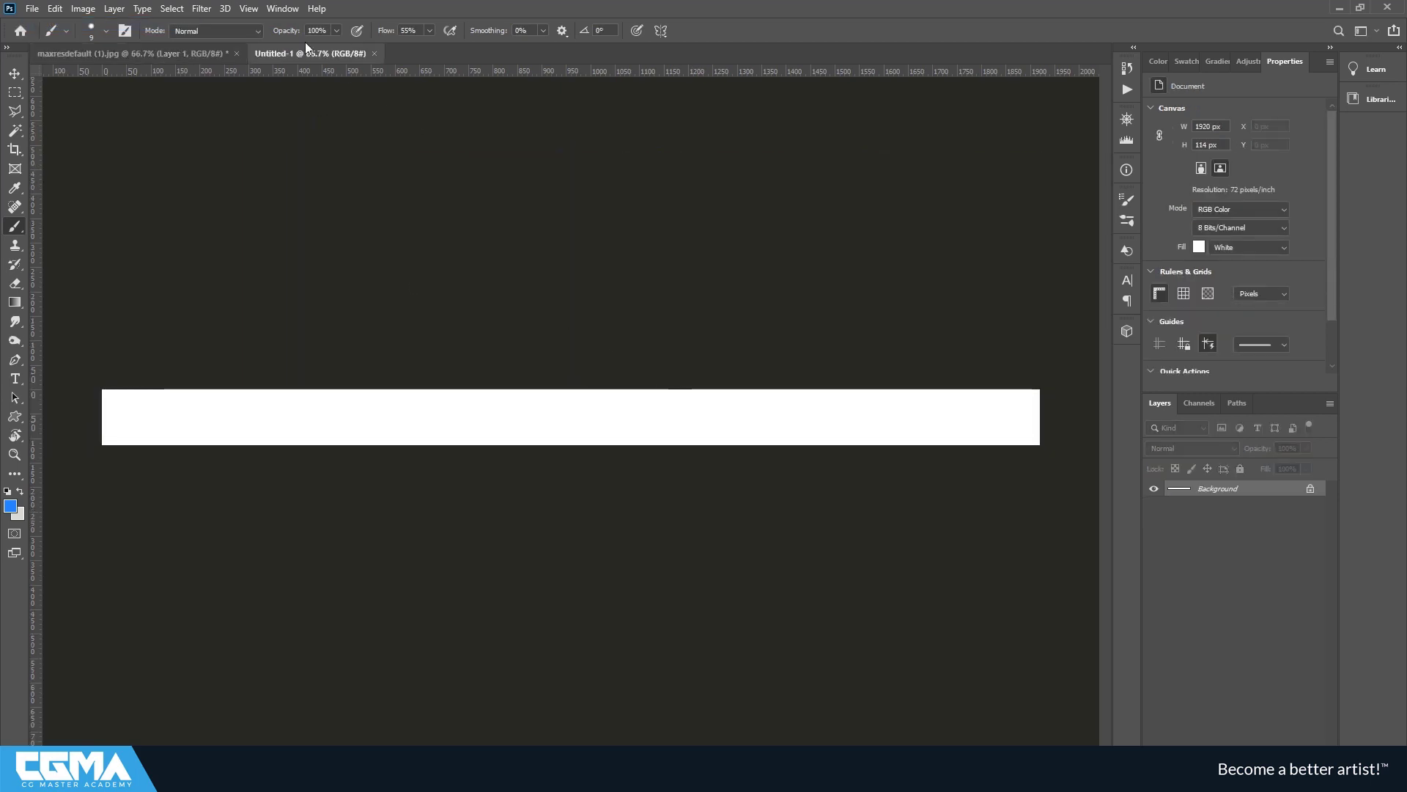
# Resize the new document to 1920 × 1024 px with width and height unlinked
pyautogui.click(83, 8)
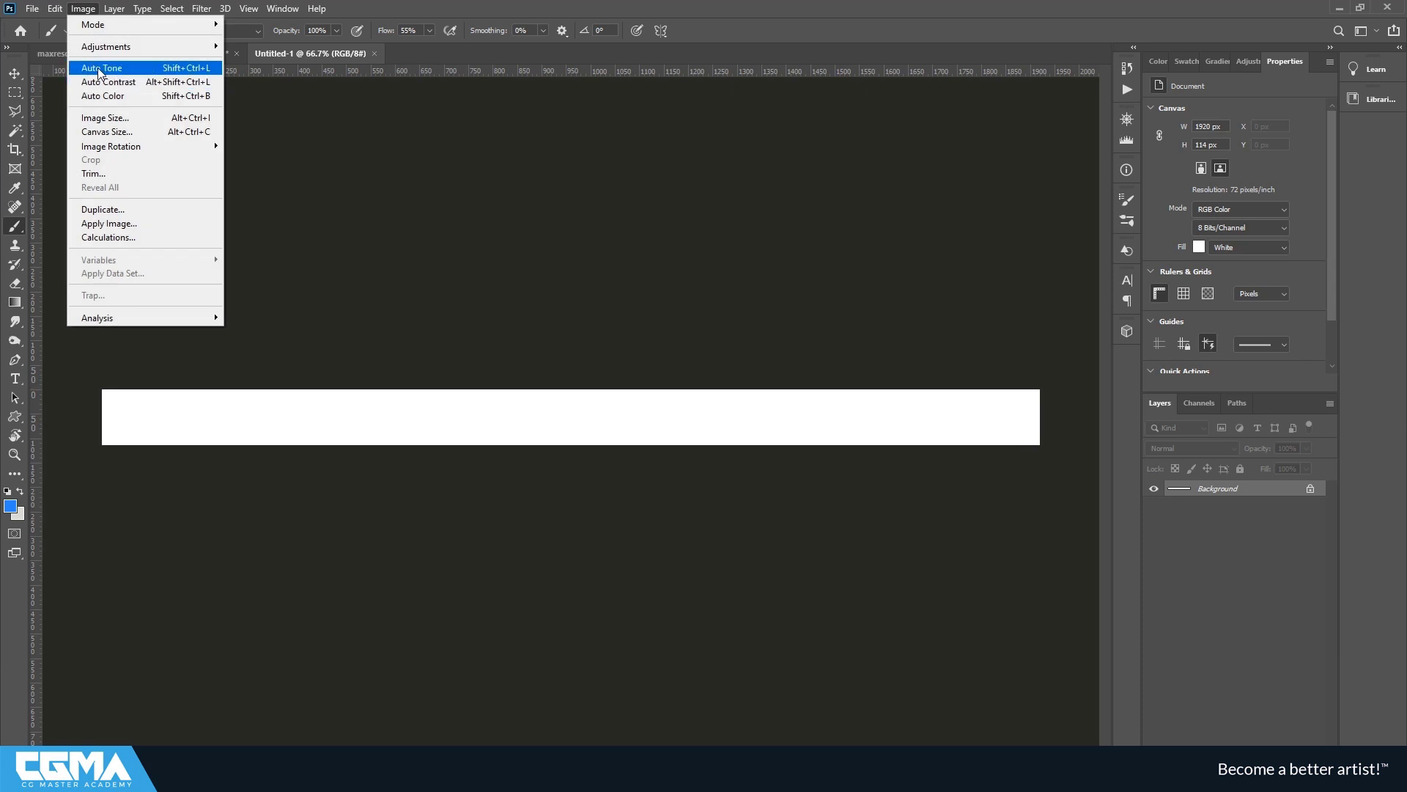
pyautogui.click(118, 118)
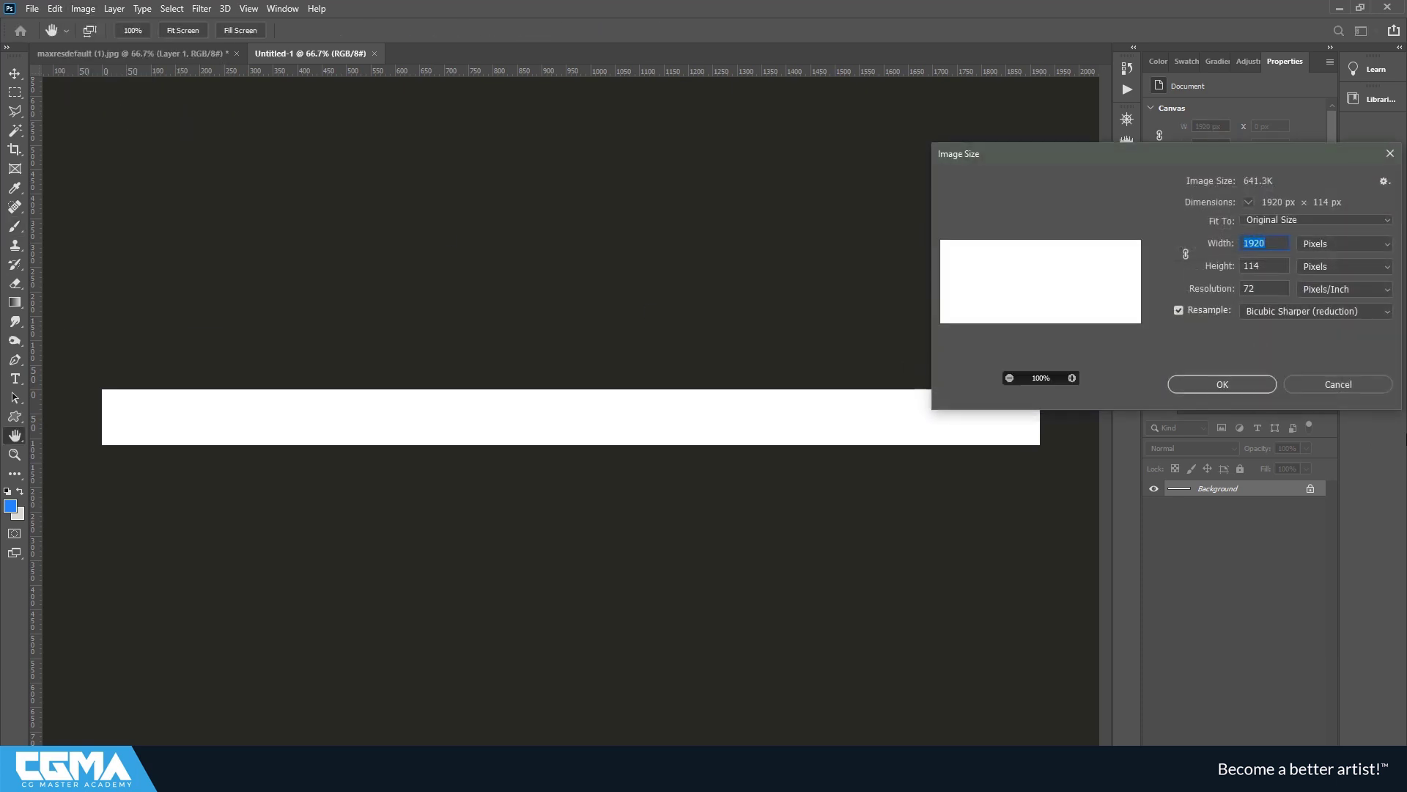
pyautogui.doubleClick(1264, 265)
pyautogui.click(1185, 257)
pyautogui.write('10')
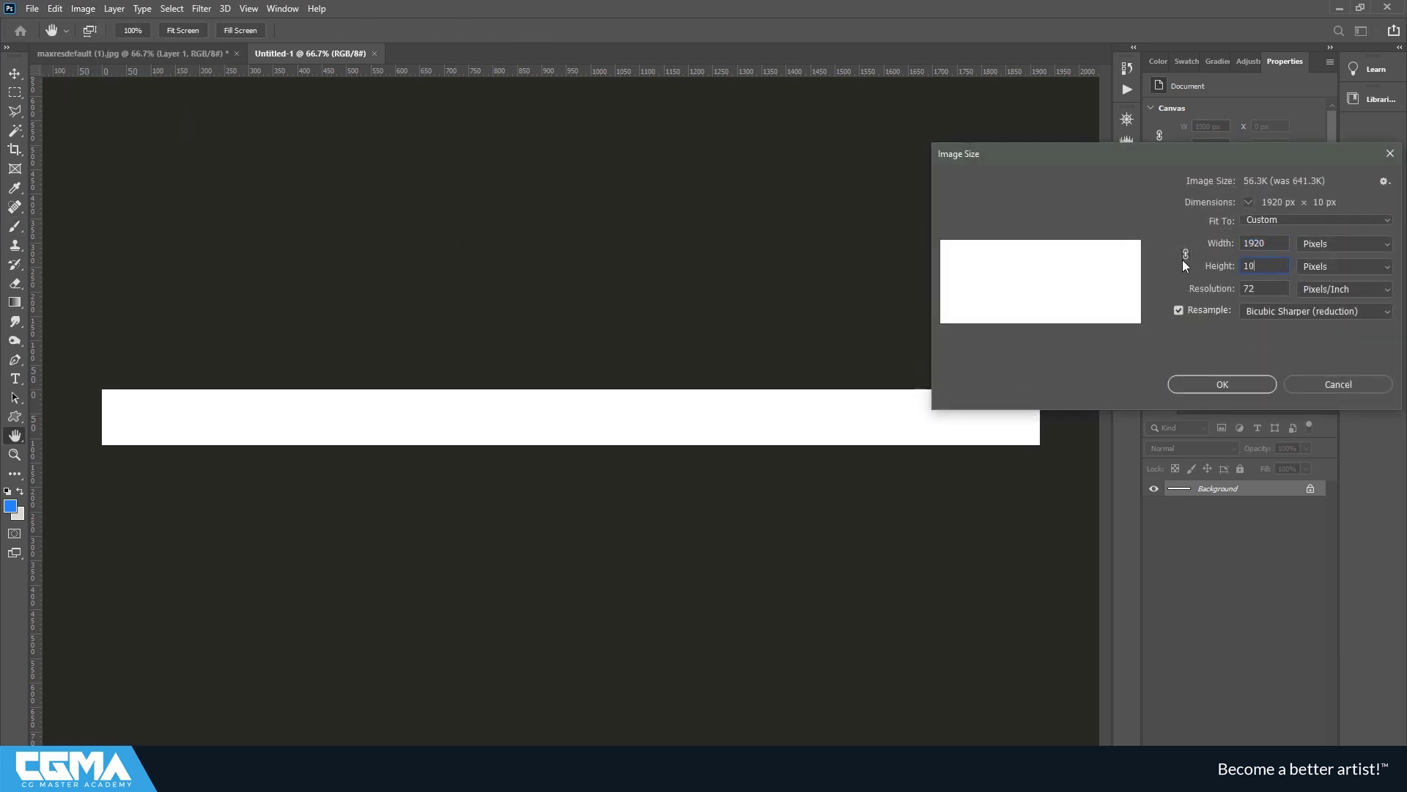
pyautogui.write('24')
pyautogui.press('Return')
pyautogui.press('b')
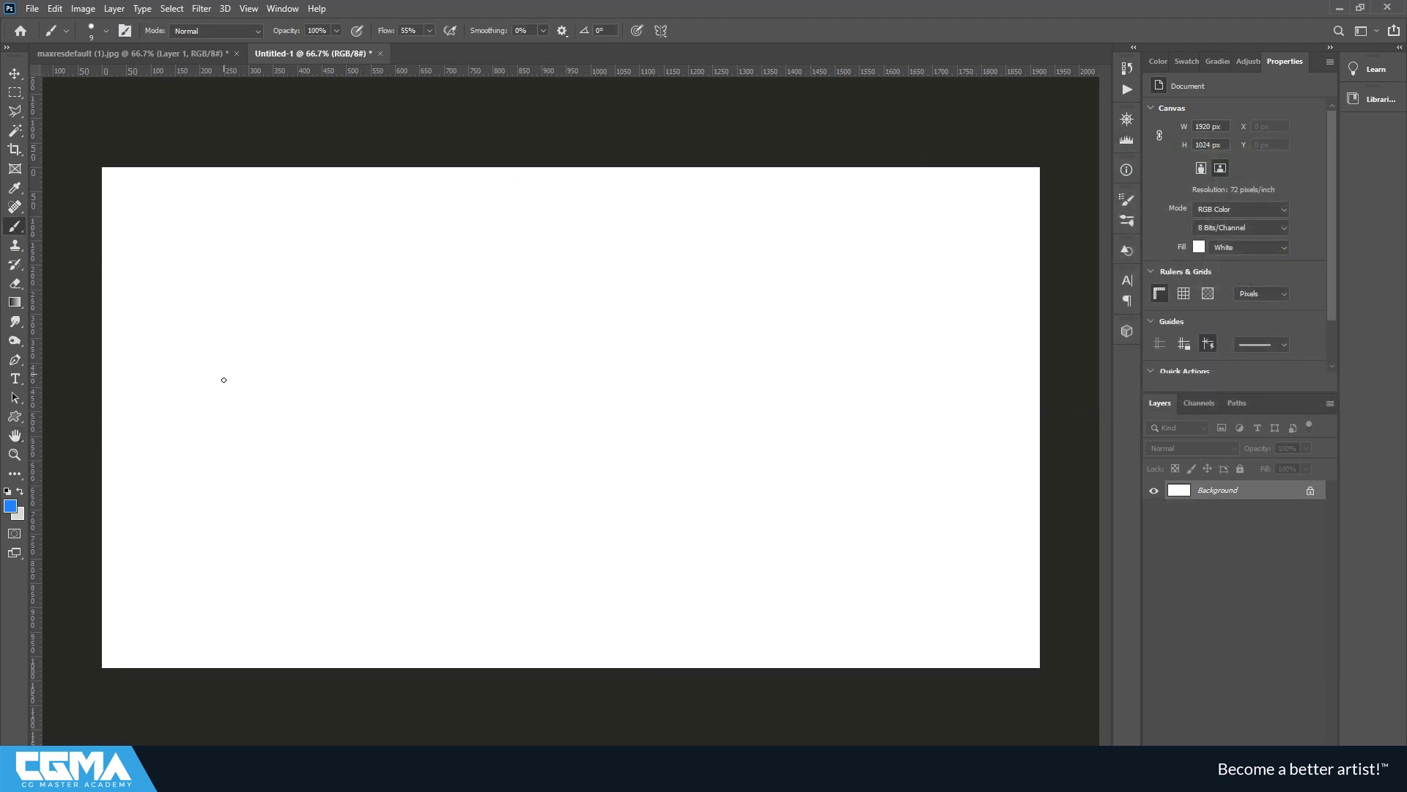
# Sketch a rough rectangular room outline labelled 2000 with an arrow
pyautogui.moveTo(213, 317)
pyautogui.mouseDown()
pyautogui.moveTo(218, 472)
pyautogui.moveTo(861, 526)
pyautogui.moveTo(837, 307)
pyautogui.moveTo(510, 303)
pyautogui.moveTo(369, 320)
pyautogui.moveTo(245, 308)
pyautogui.mouseUp()
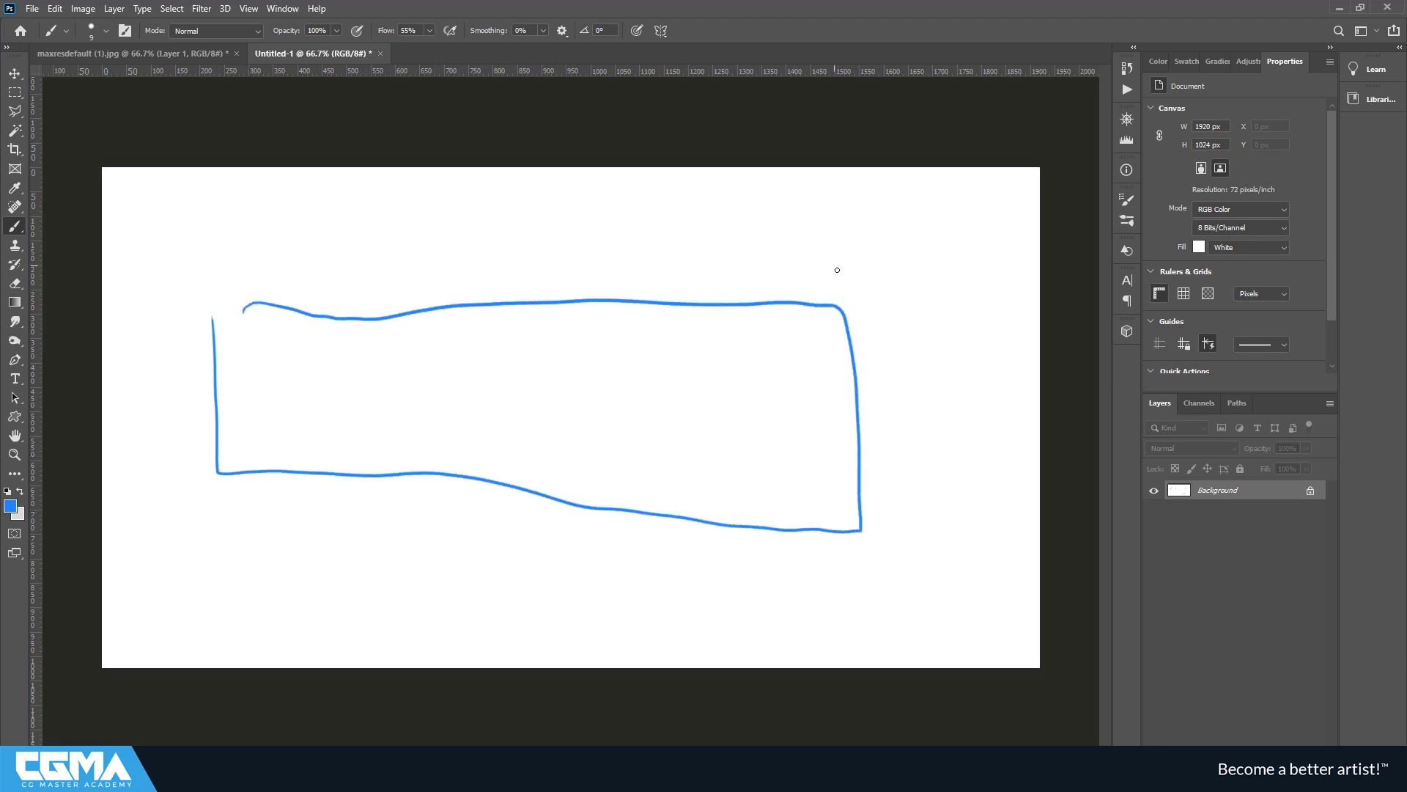
pyautogui.moveTo(871, 260); pyautogui.dragTo(884, 285)
pyautogui.moveTo(890, 262); pyautogui.dragTo(911, 265)
pyautogui.moveTo(864, 205)
pyautogui.mouseDown()
pyautogui.moveTo(935, 219)
pyautogui.moveTo(908, 245)
pyautogui.moveTo(928, 211)
pyautogui.moveTo(877, 242)
pyautogui.mouseUp()
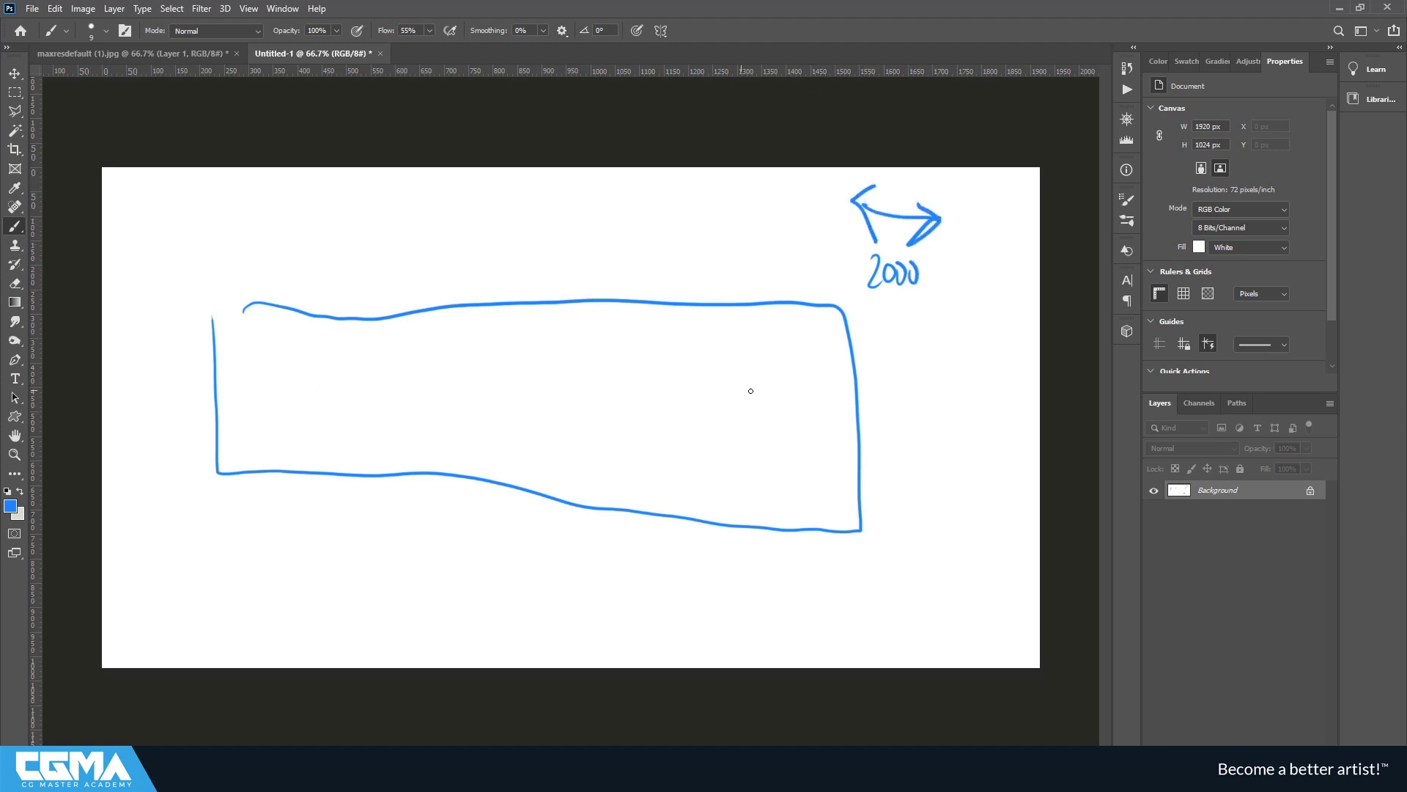
# Try erasing the box's lower-left edge, undo the sketch, and add another empty layer
pyautogui.click(542, 29)
pyautogui.click(15, 283)
pyautogui.moveTo(325, 420)
pyautogui.mouseDown()
pyautogui.moveTo(330, 474)
pyautogui.moveTo(360, 483)
pyautogui.mouseUp()
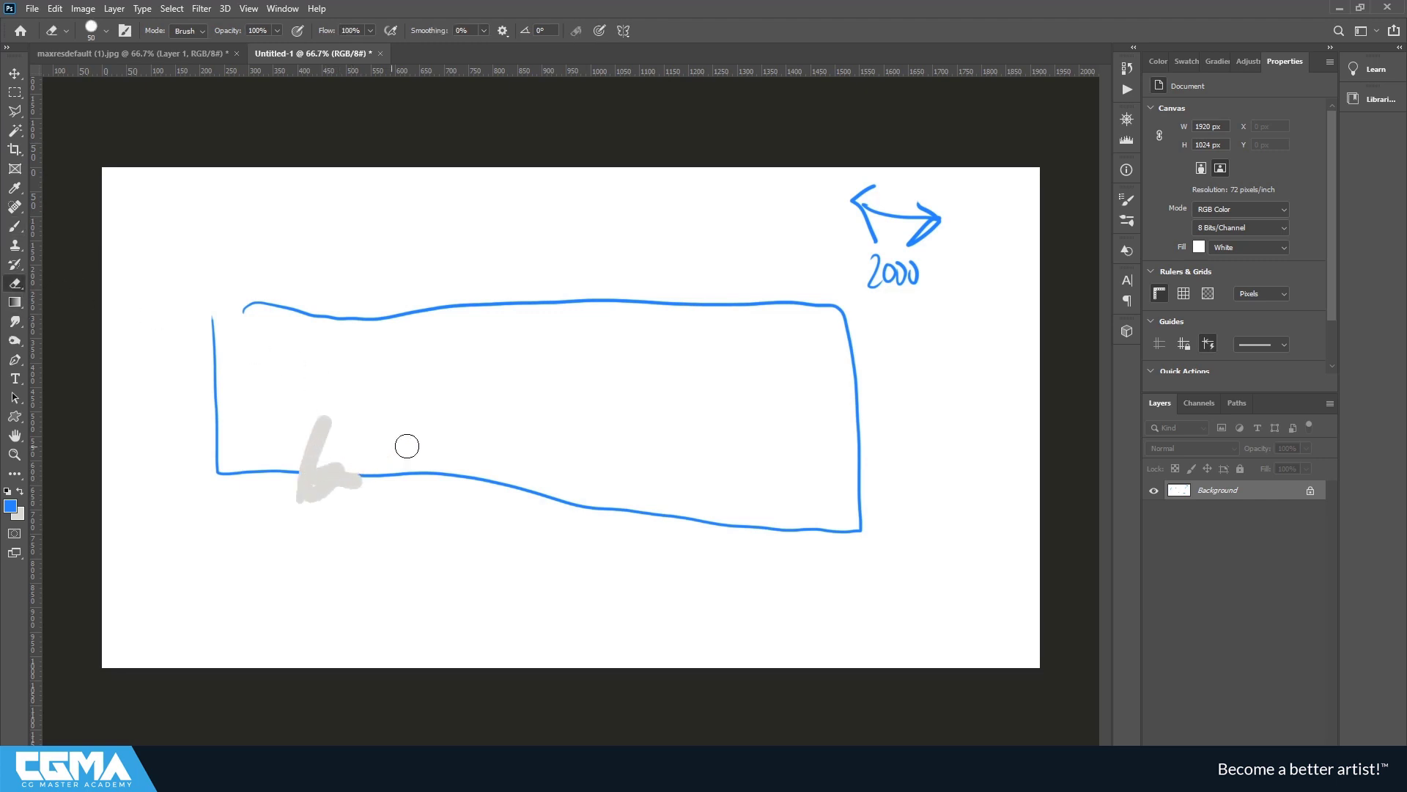
pyautogui.hotkey('ctrl', 'z')
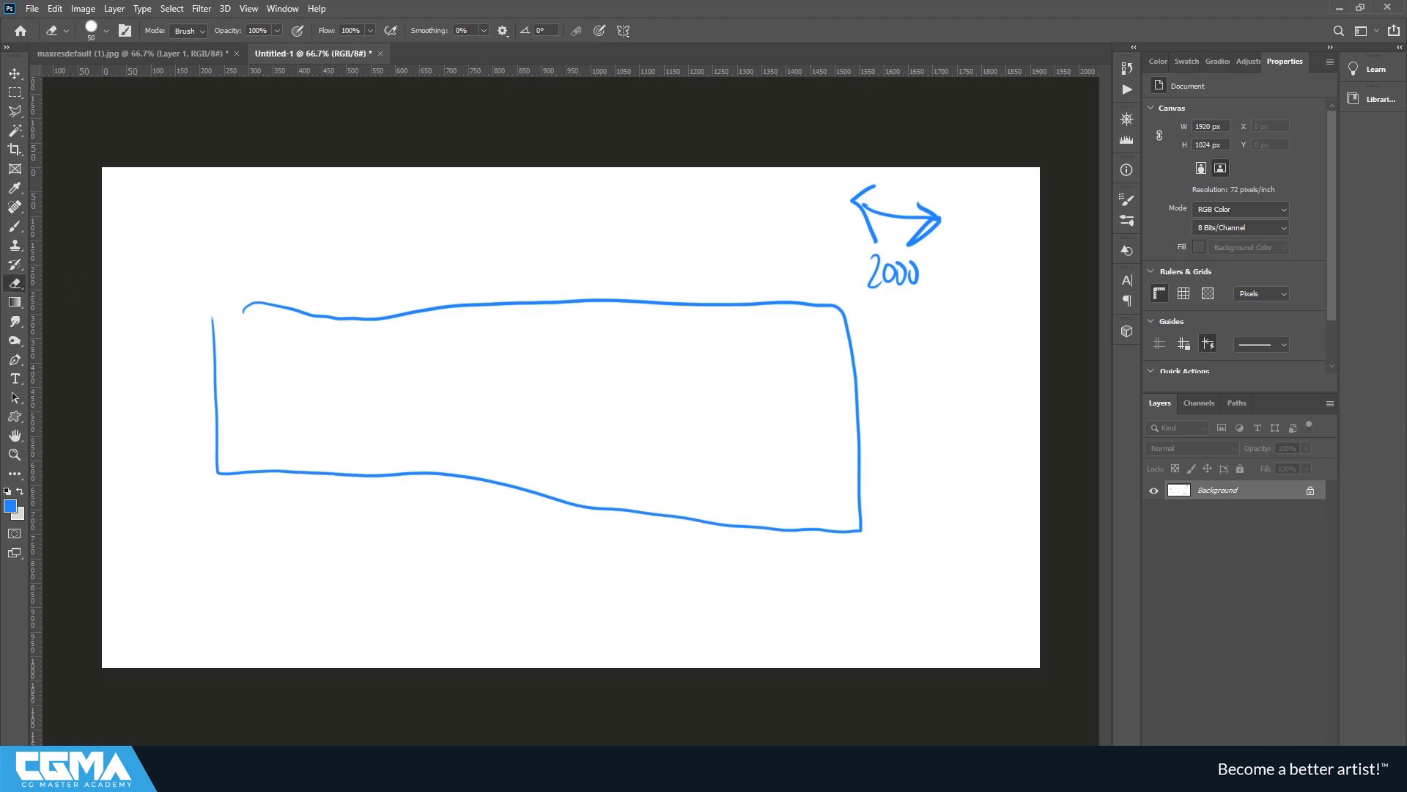
pyautogui.hotkey('ctrl', 'z')
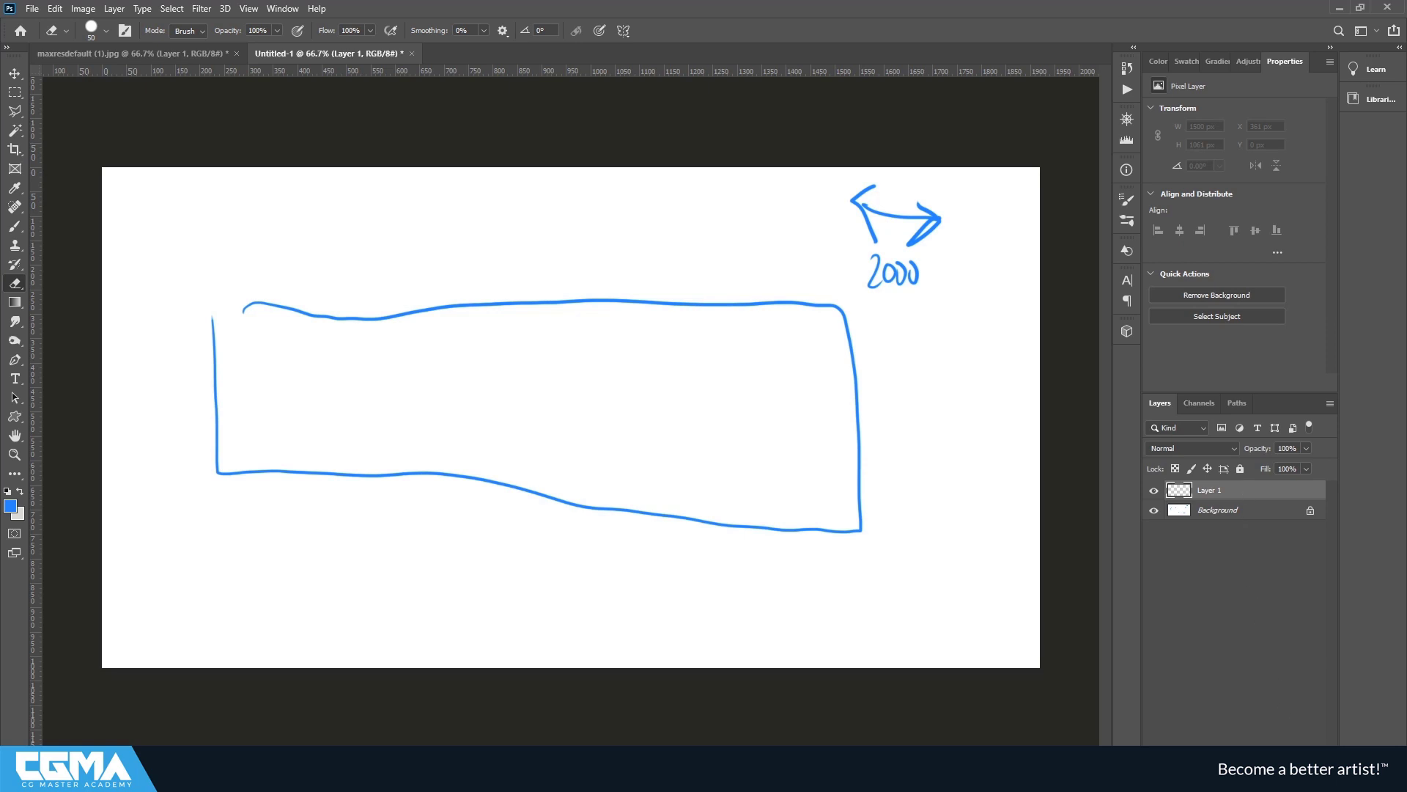
pyautogui.hotkey('ctrl', 'shift', 'alt', 'n')
# Delete the Background layer and add a white Solid Color fill layer, Color Fill 1
pyautogui.click(1232, 529)
pyautogui.press('Delete')
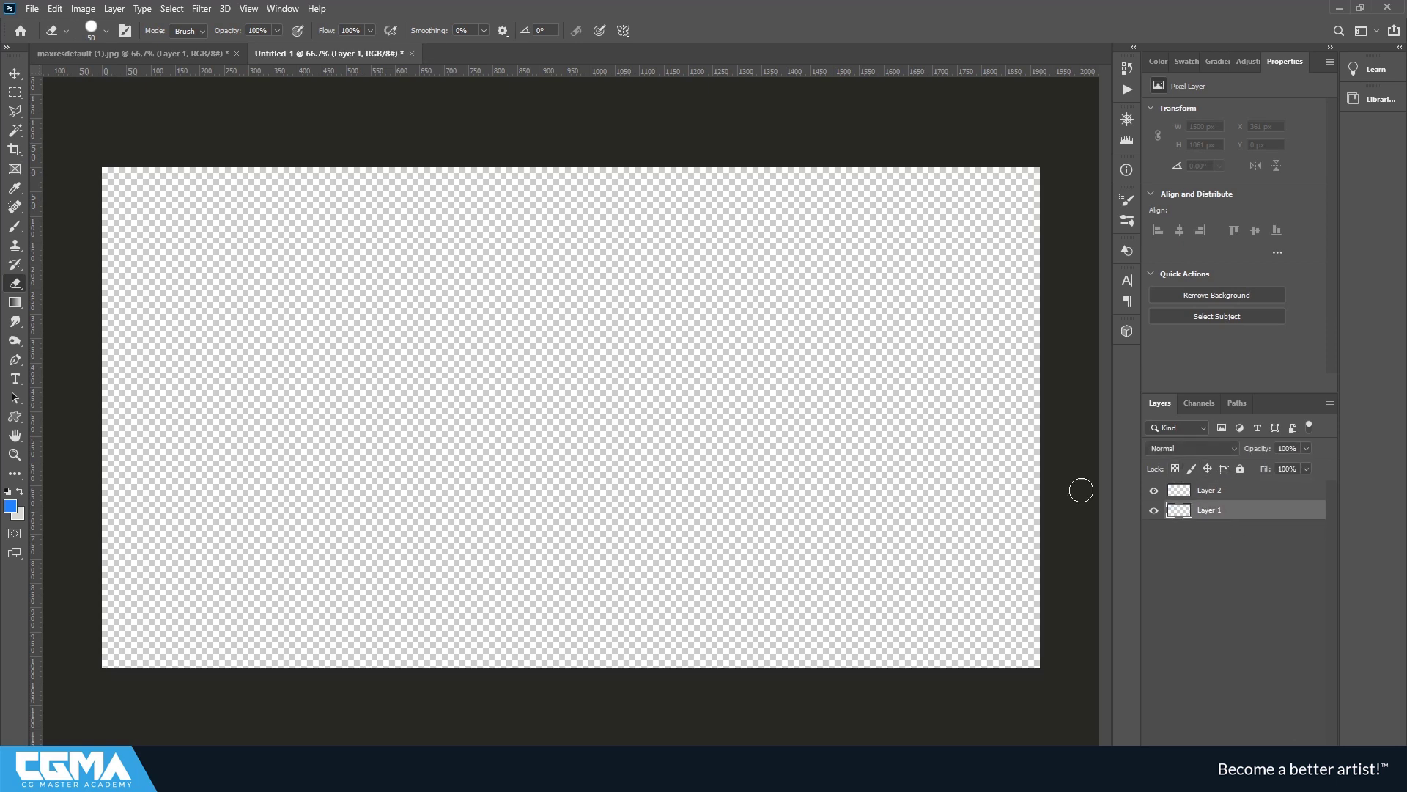
pyautogui.click(113, 9)
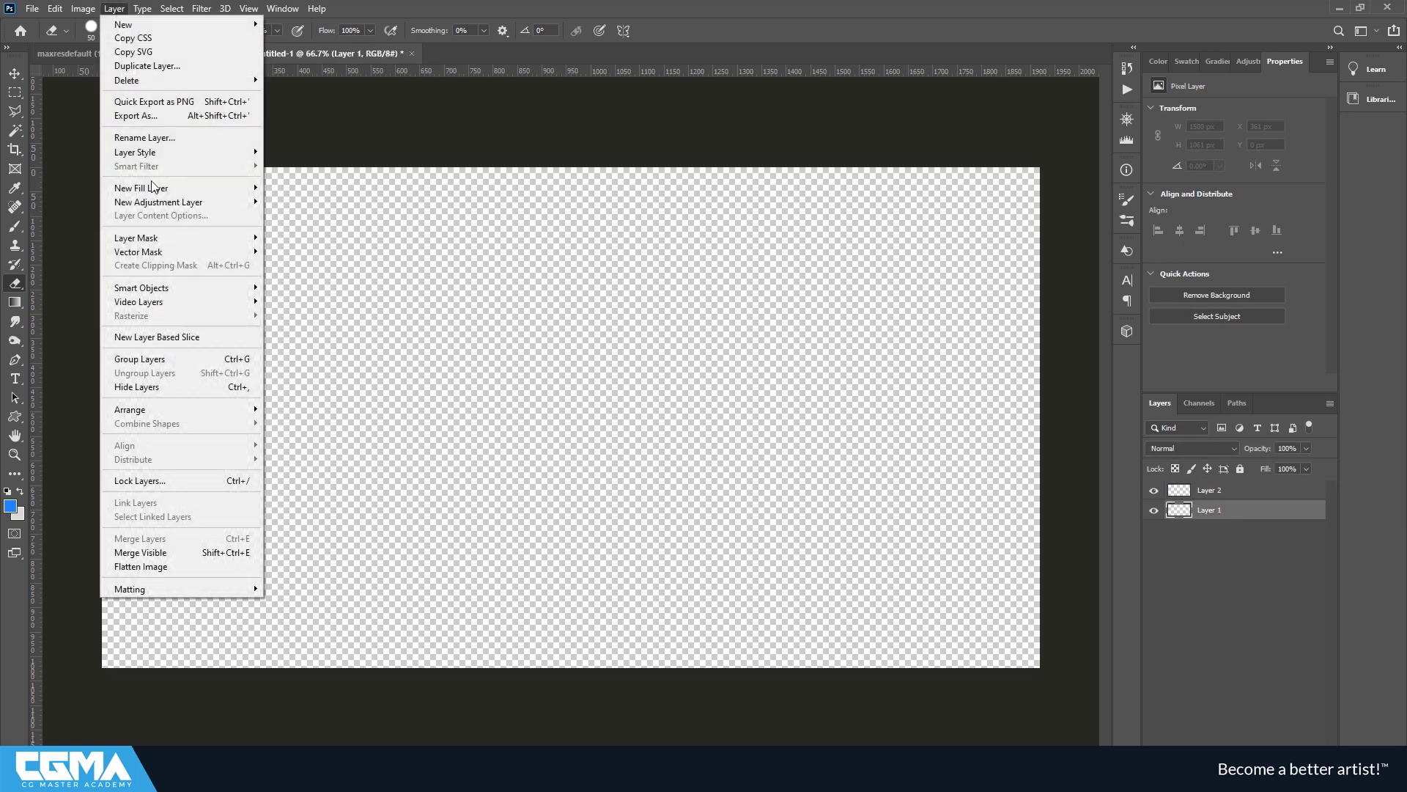
pyautogui.moveTo(242, 187)
pyautogui.click(297, 188)
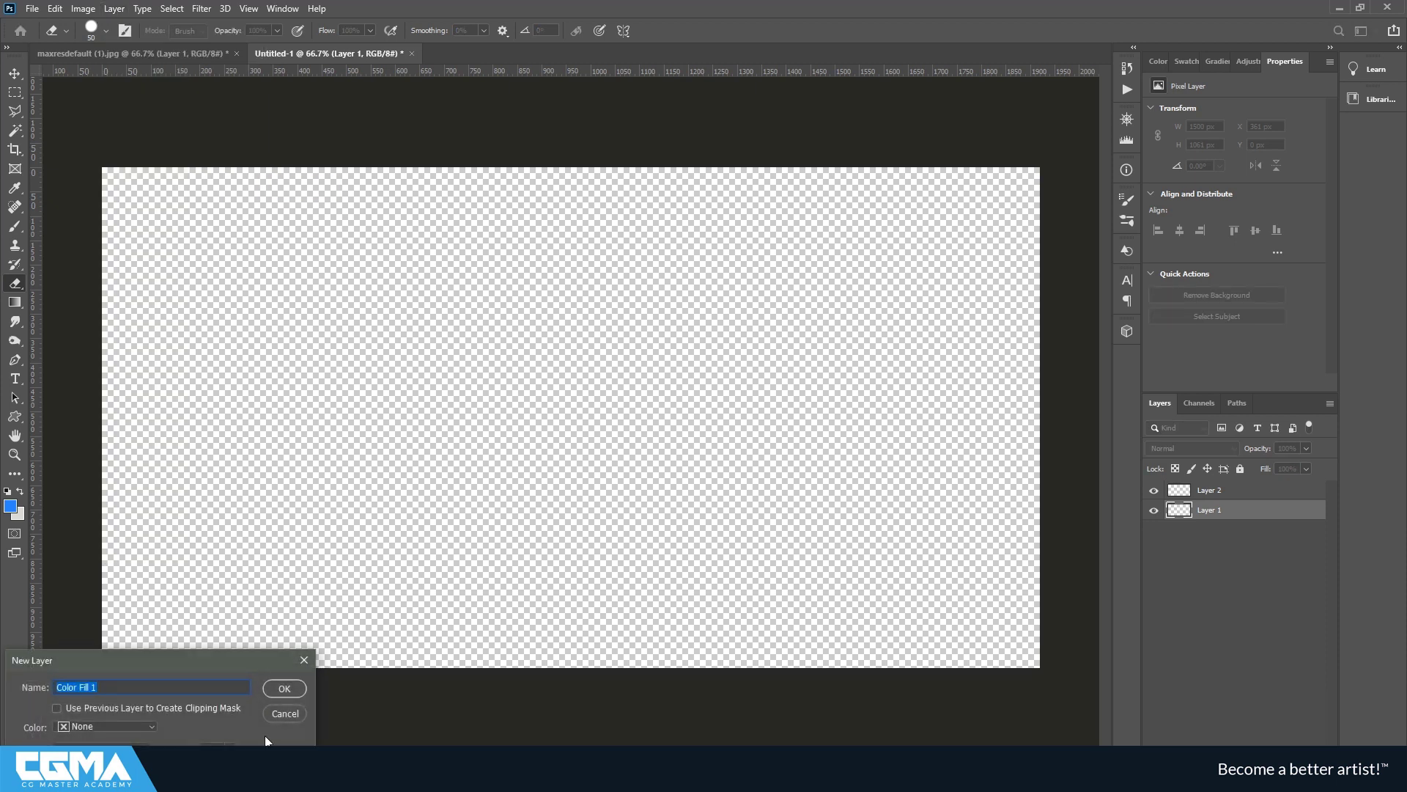
pyautogui.click(293, 688)
pyautogui.moveTo(142, 564); pyautogui.dragTo(15, 516)
pyautogui.click(374, 511)
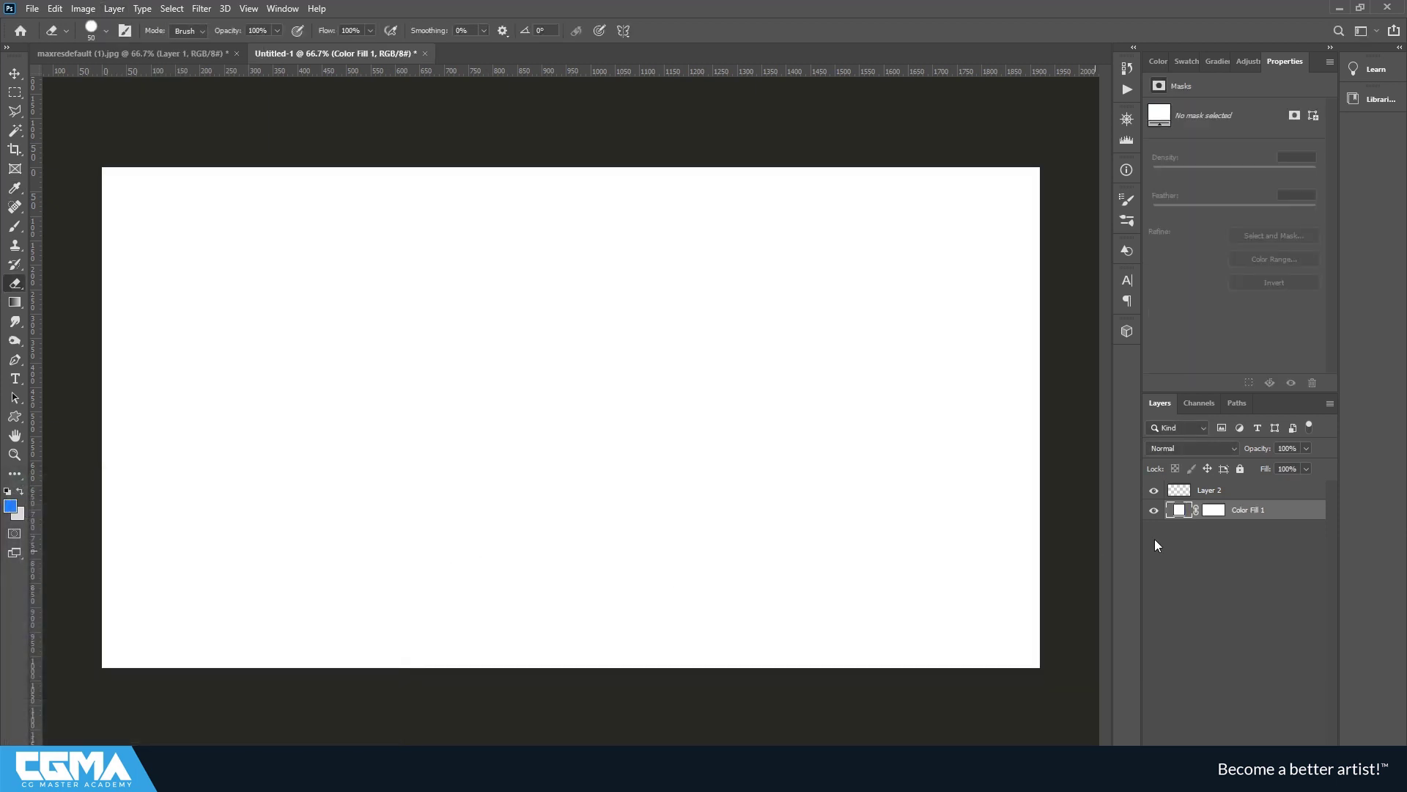
# On Layer 2, draw a straight-edged blue rectangle outline with a size-20 brush
pyautogui.click(1303, 491)
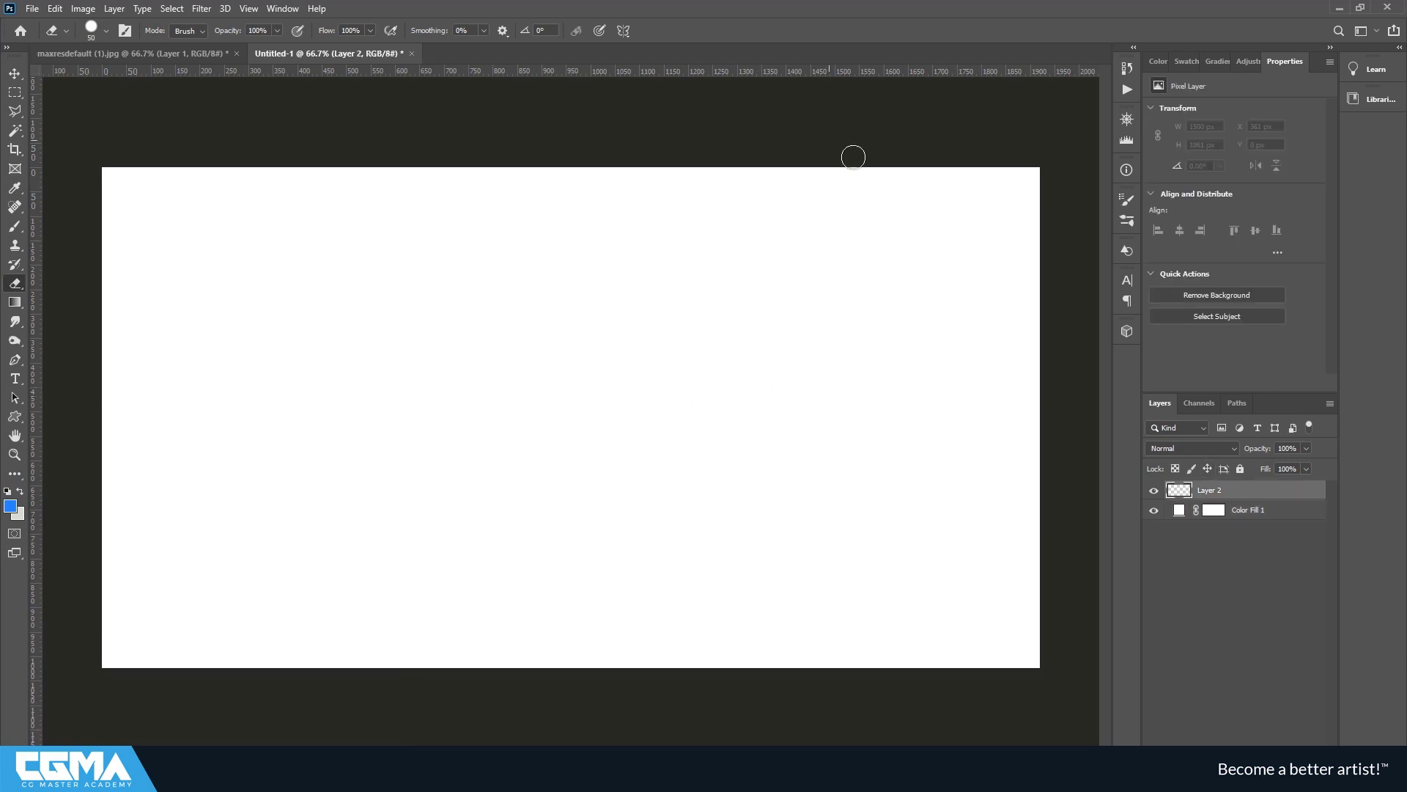
pyautogui.press('[')
pyautogui.press('[')
pyautogui.press('[')
pyautogui.click(15, 226)
pyautogui.click(231, 308)
pyautogui.keyDown('shift'); pyautogui.click(231, 349); pyautogui.keyUp('shift')
pyautogui.keyDown('shift'); pyautogui.click(231, 475); pyautogui.keyUp('shift')
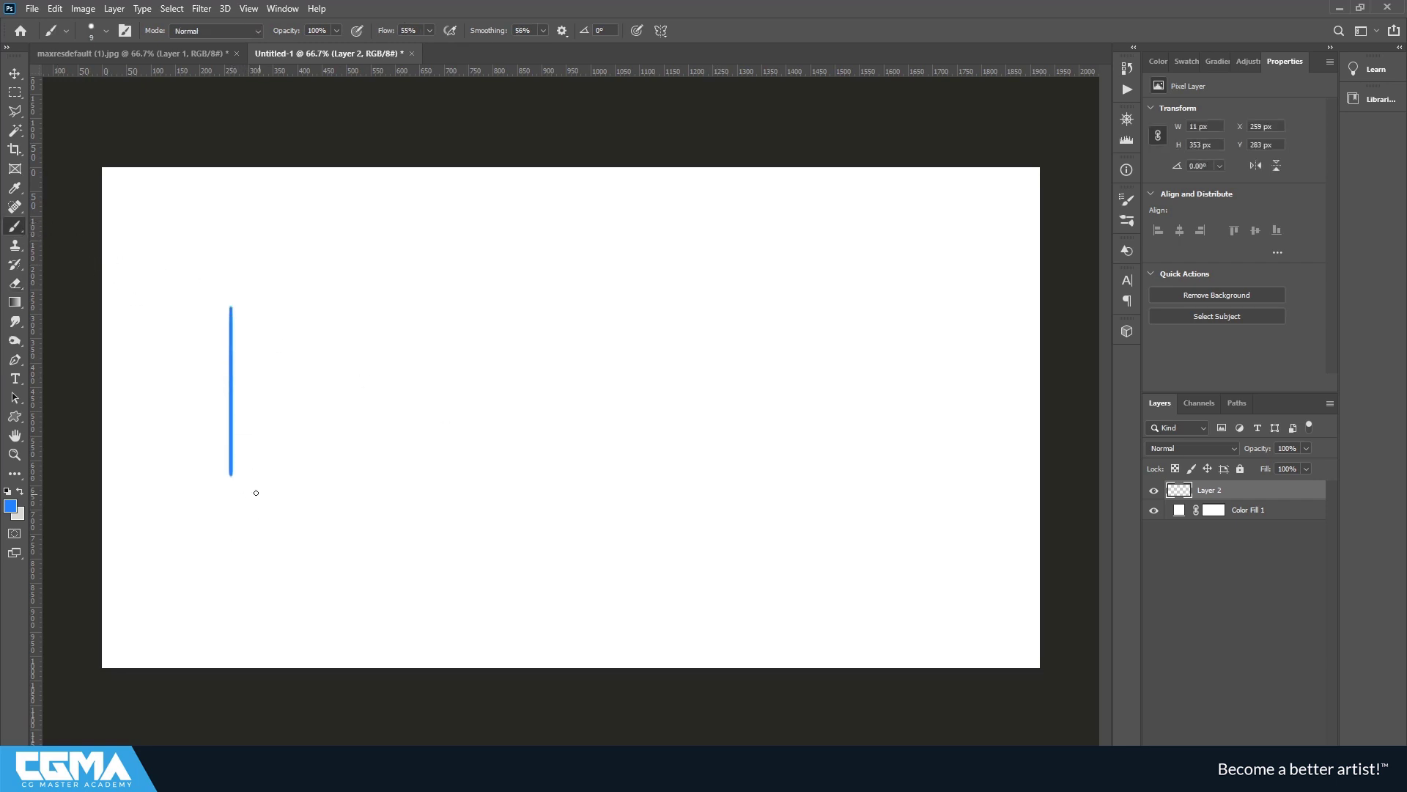
pyautogui.moveTo(231, 475)
pyautogui.keyDown('shift'); pyautogui.mouseDown()
pyautogui.moveTo(727, 428)
pyautogui.moveTo(878, 472)
pyautogui.mouseUp(); pyautogui.keyUp('shift')
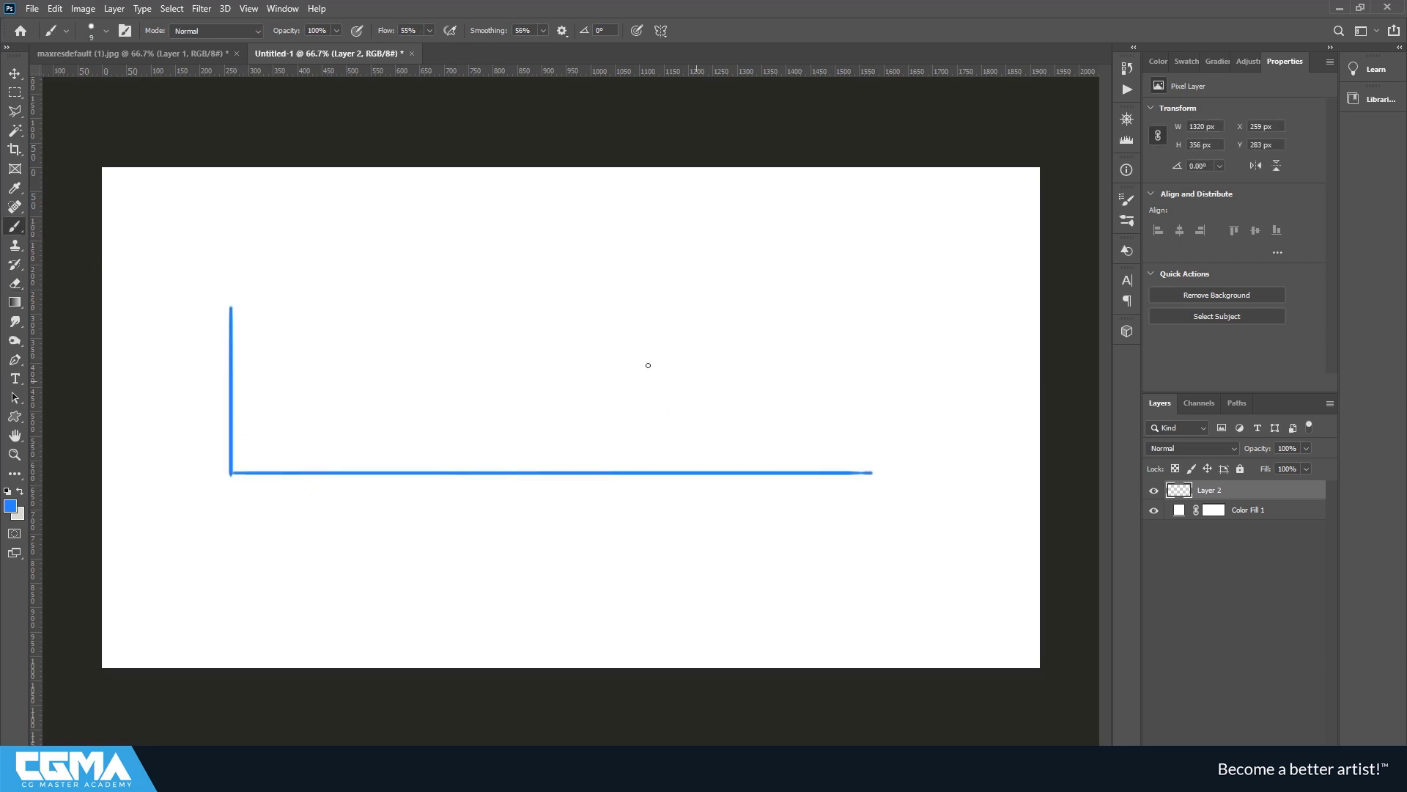
pyautogui.moveTo(238, 308)
pyautogui.keyDown('shift'); pyautogui.mouseDown()
pyautogui.moveTo(402, 286)
pyautogui.moveTo(889, 337)
pyautogui.moveTo(872, 306)
pyautogui.mouseUp(); pyautogui.keyUp('shift')
pyautogui.keyDown('shift'); pyautogui.click(873, 474); pyautogui.keyUp('shift')
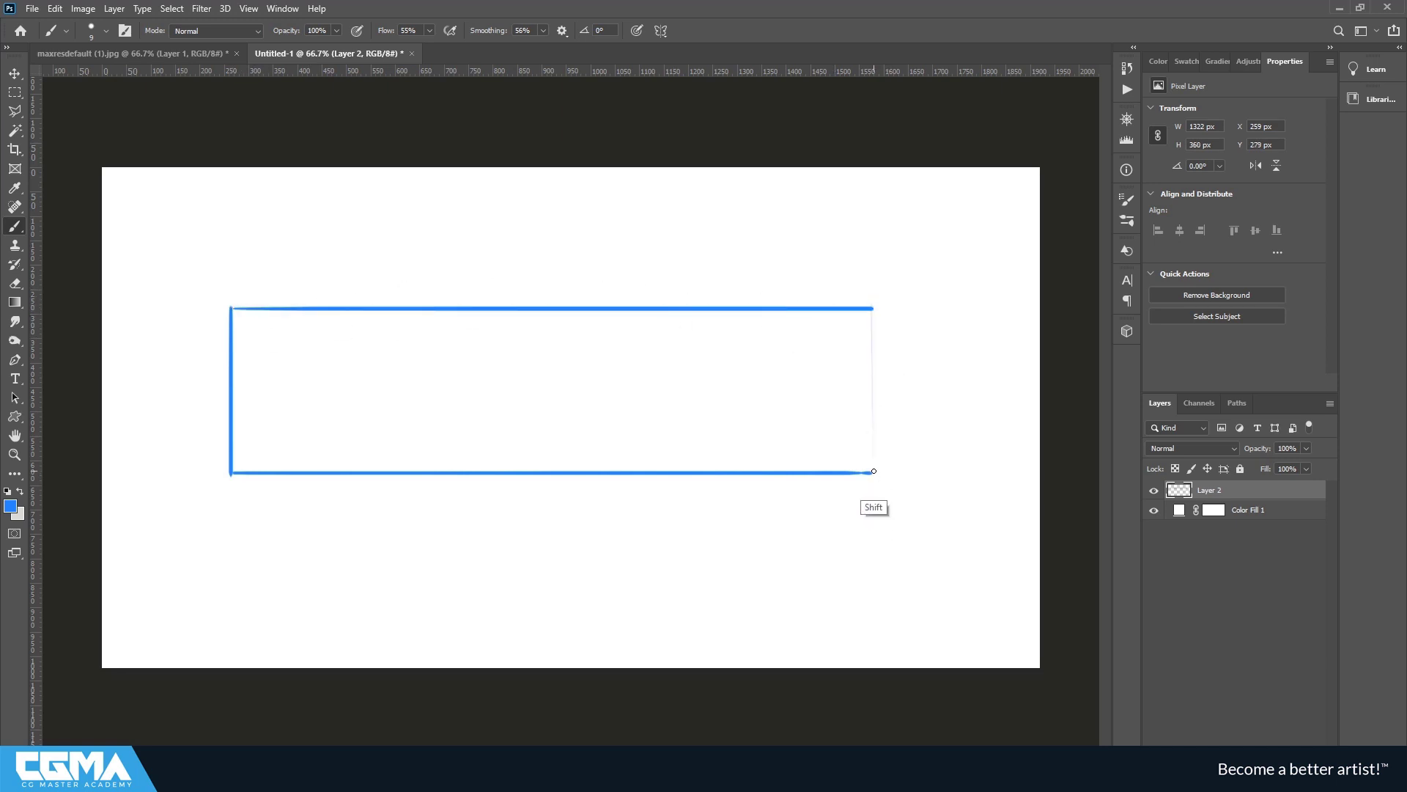
pyautogui.press('shift')
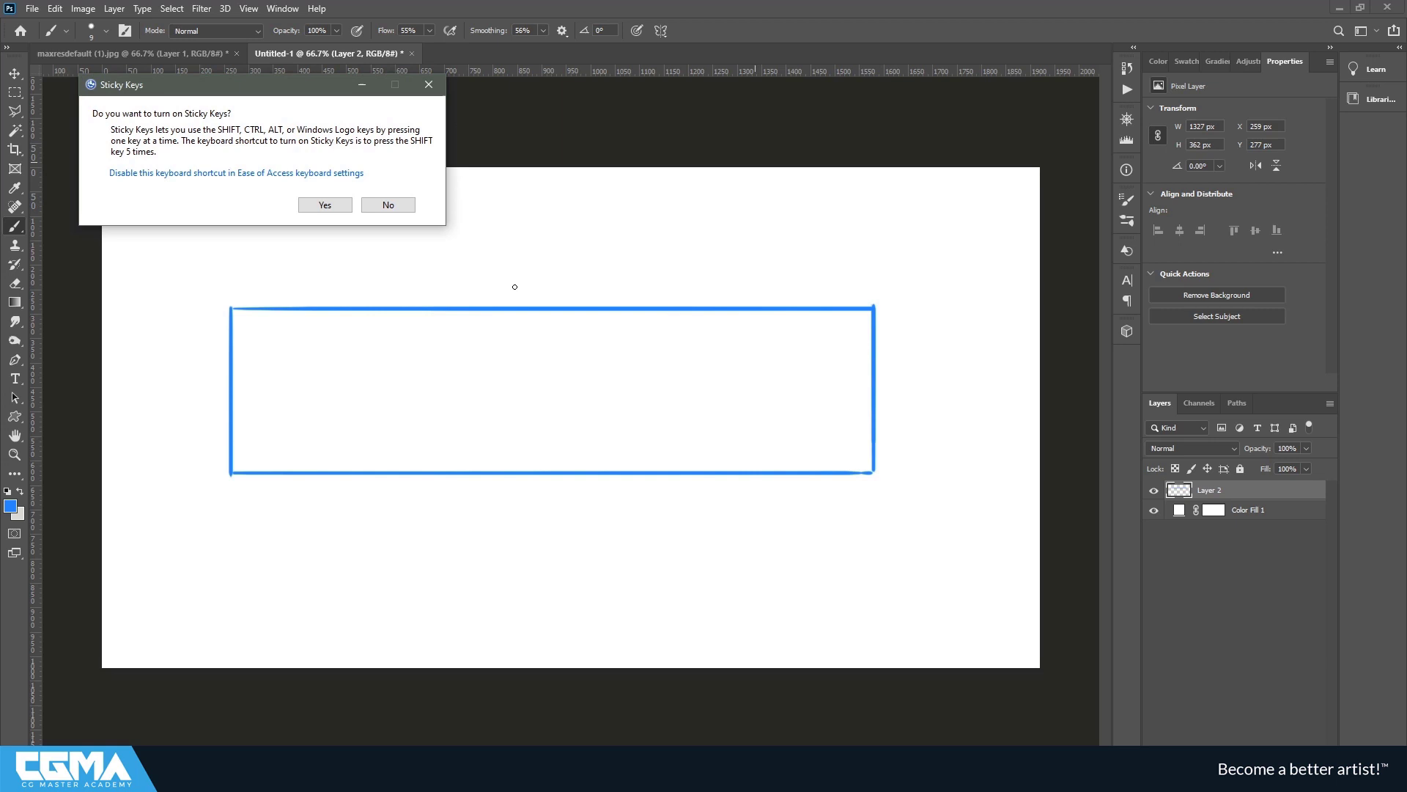
pyautogui.click(428, 86)
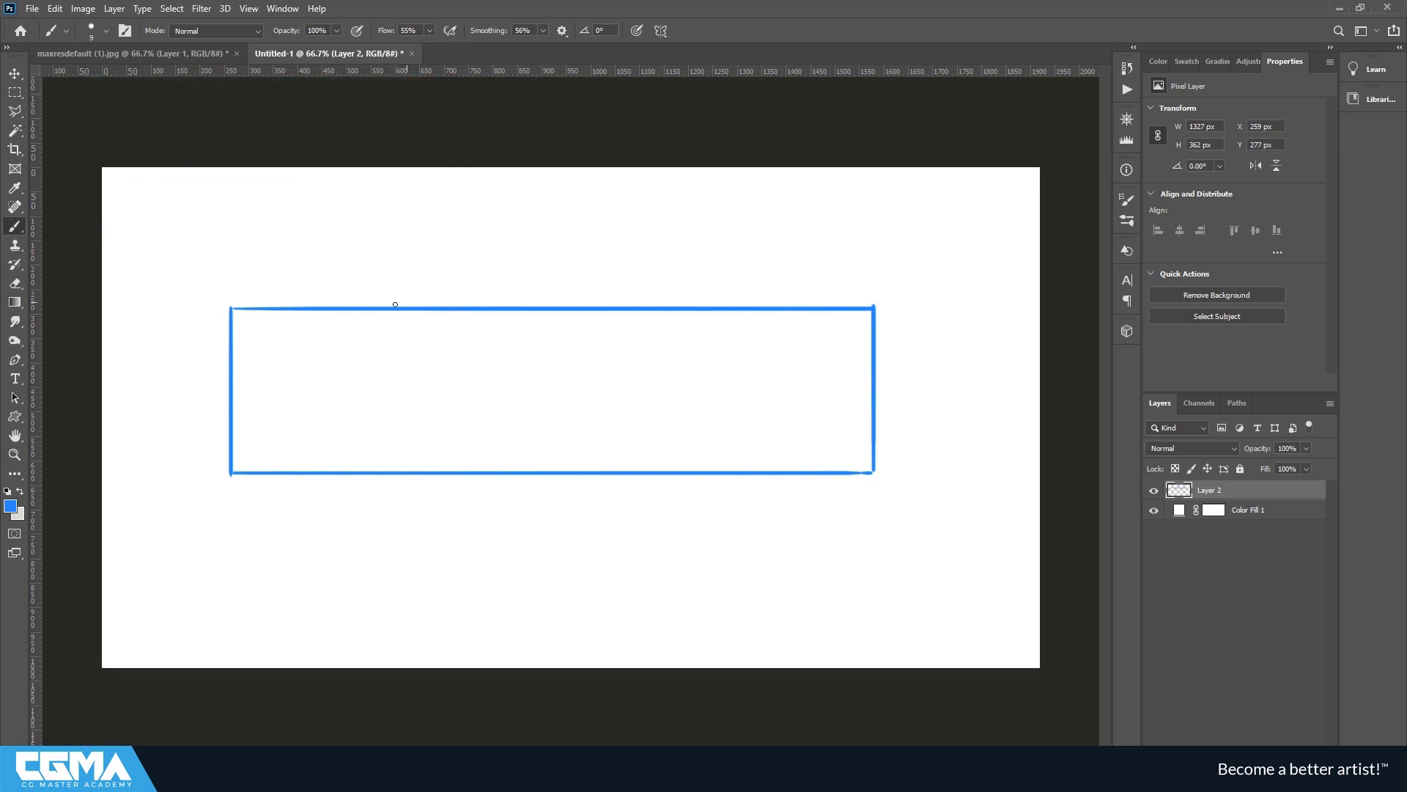
# Try a dimension number above the rectangle, lower smoothing to 23%, and undo the marks
pyautogui.moveTo(419, 276)
pyautogui.mouseDown()
pyautogui.moveTo(420, 293)
pyautogui.moveTo(439, 283)
pyautogui.mouseUp()
pyautogui.moveTo(447, 280)
pyautogui.mouseDown()
pyautogui.moveTo(552, 284)
pyautogui.moveTo(539, 295)
pyautogui.mouseUp()
pyautogui.hotkey('ctrl', 'z')
pyautogui.moveTo(543, 49); pyautogui.dragTo(519, 49)
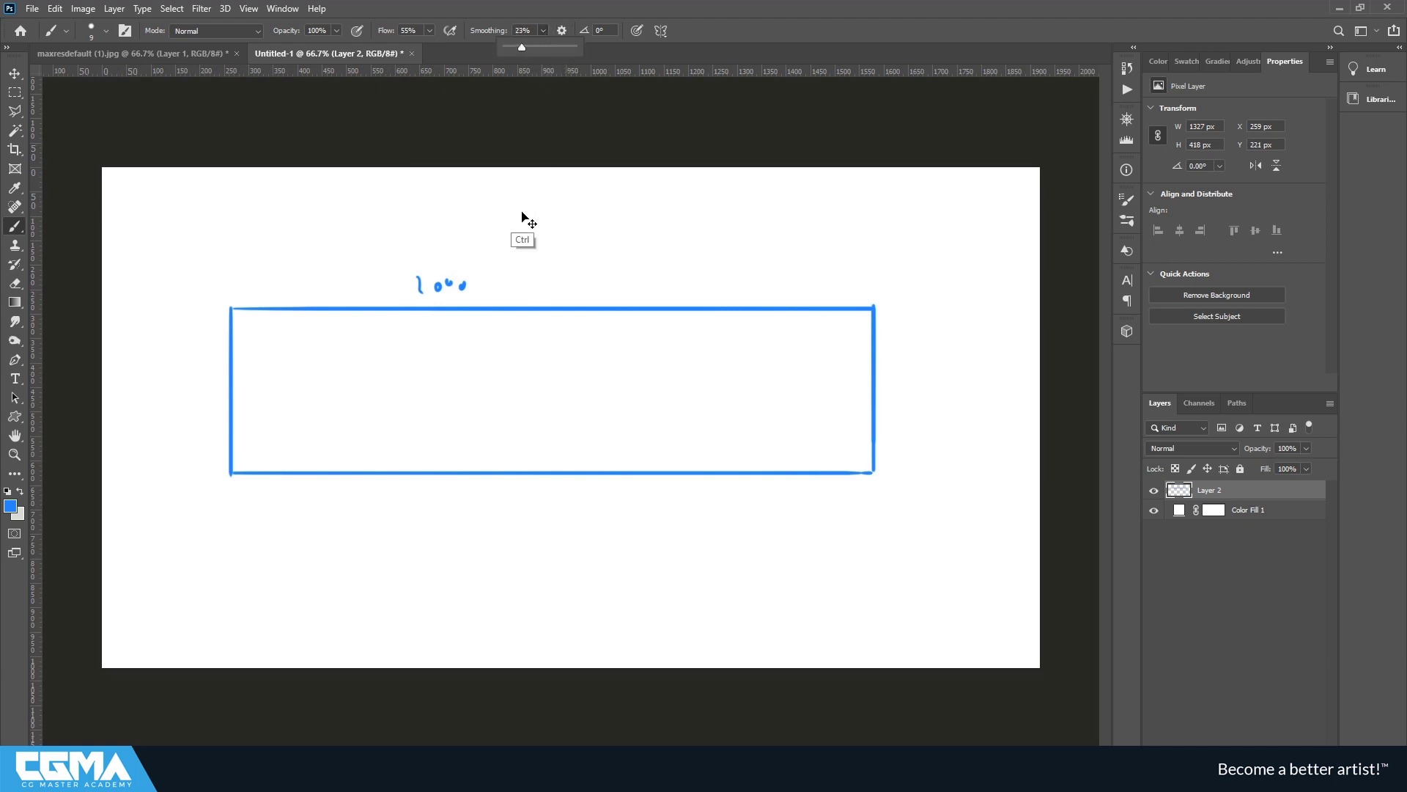
pyautogui.hotkey('ctrl', 'z')
pyautogui.hotkey('ctrl', 'z')
pyautogui.hotkey('ctrl', 'z')
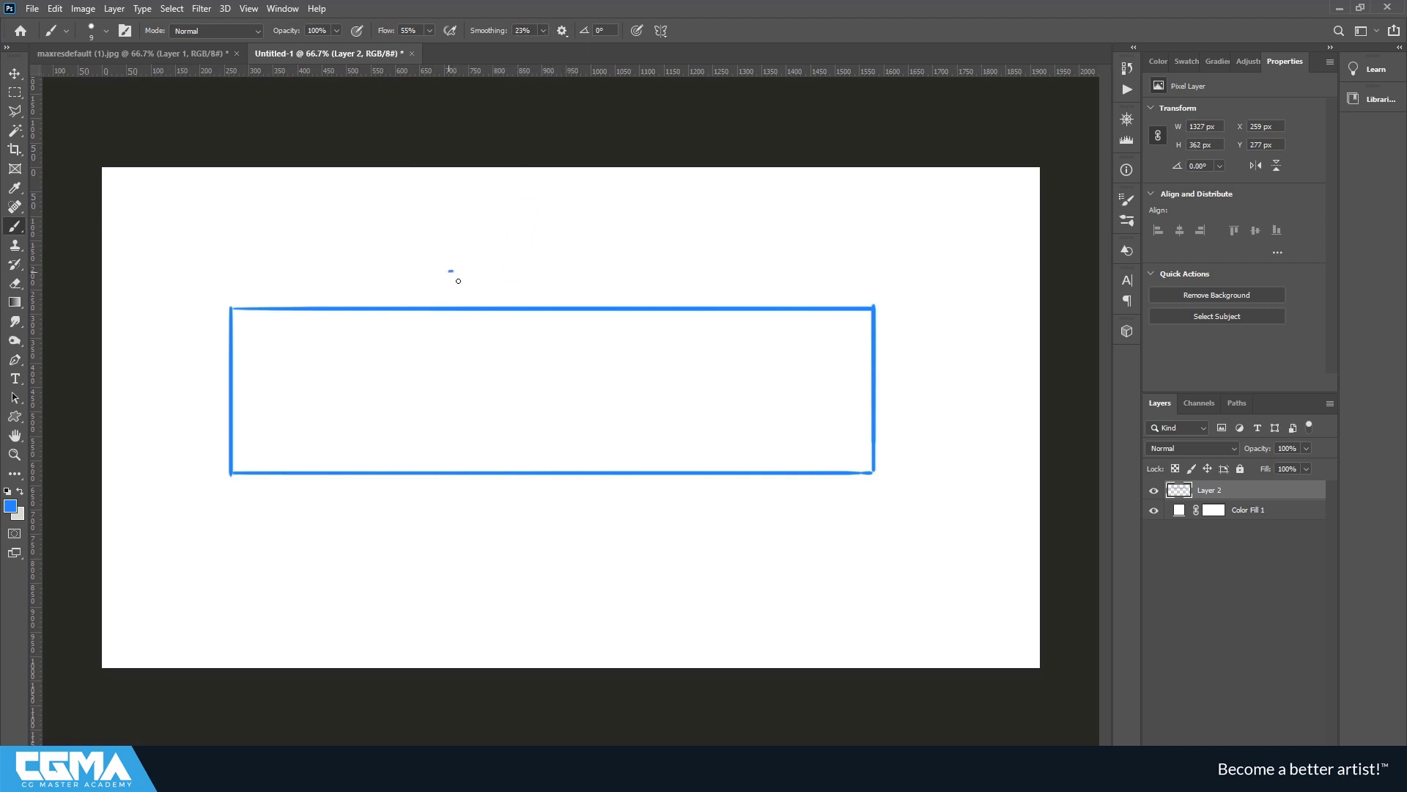
# Write 2000 above the rectangle and brush three division ticks on its top edge
pyautogui.moveTo(447, 277)
pyautogui.mouseDown()
pyautogui.moveTo(462, 295)
pyautogui.moveTo(475, 274)
pyautogui.moveTo(551, 276)
pyautogui.moveTo(544, 290)
pyautogui.moveTo(407, 283)
pyautogui.moveTo(413, 297)
pyautogui.mouseUp()
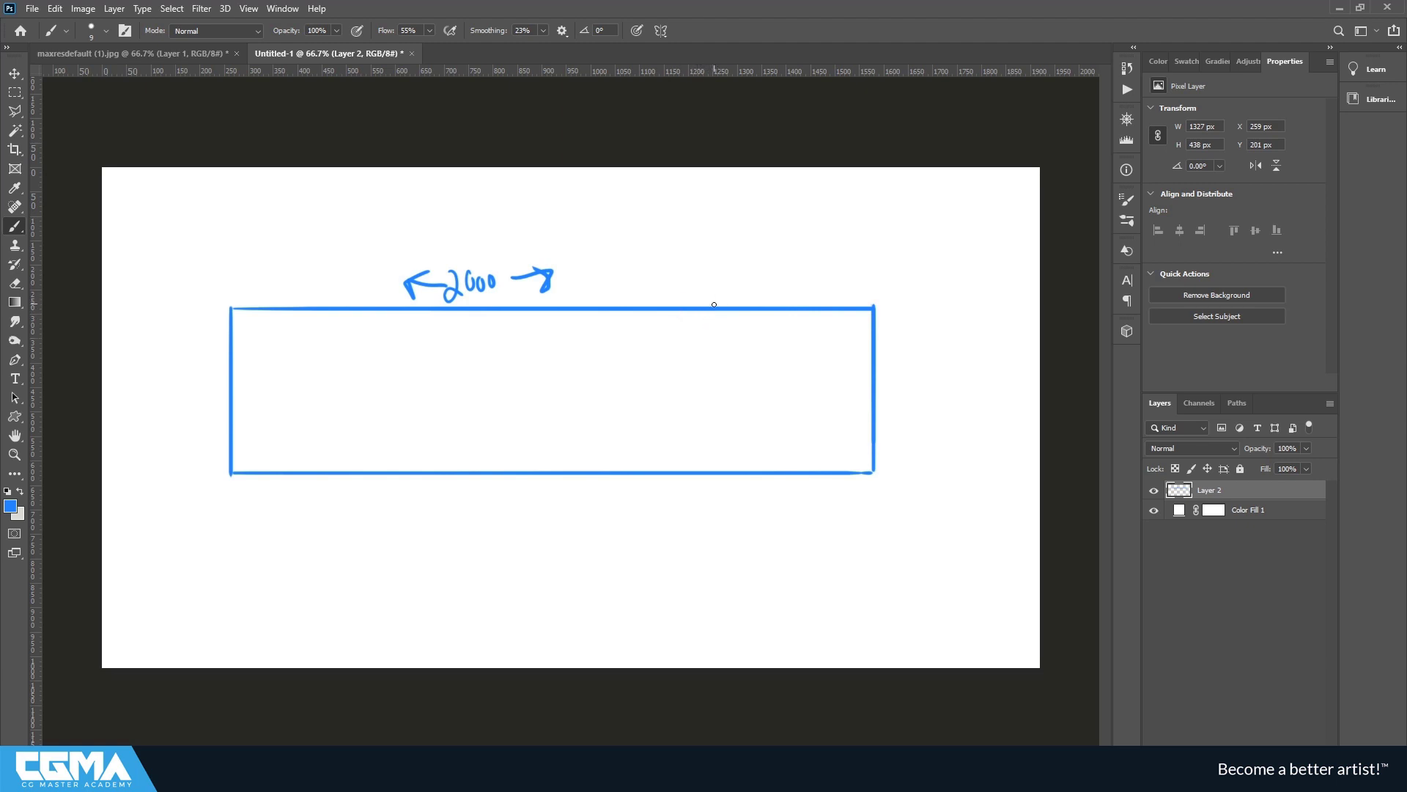
pyautogui.moveTo(711, 308); pyautogui.dragTo(711, 328)
pyautogui.moveTo(546, 301); pyautogui.dragTo(545, 332)
pyautogui.moveTo(395, 301)
pyautogui.mouseDown()
pyautogui.moveTo(394, 328)
pyautogui.moveTo(460, 340)
pyautogui.moveTo(476, 327)
pyautogui.mouseUp()
# Label the top segments 500 and 50, and mark a division on the bottom edge
pyautogui.moveTo(577, 320)
pyautogui.mouseDown()
pyautogui.moveTo(581, 340)
pyautogui.moveTo(605, 329)
pyautogui.mouseUp()
pyautogui.moveTo(761, 328); pyautogui.dragTo(762, 345)
pyautogui.moveTo(770, 329); pyautogui.dragTo(776, 332)
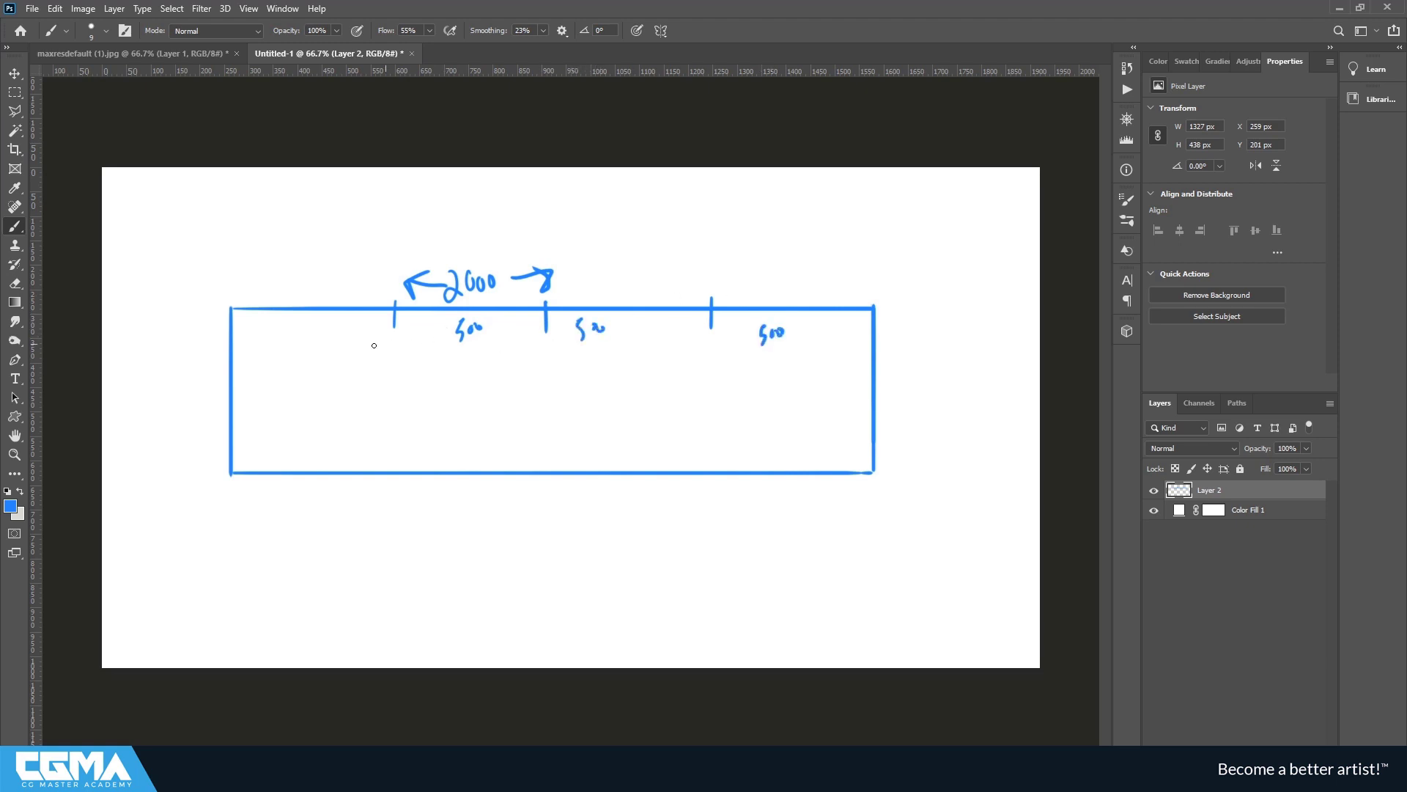
pyautogui.moveTo(336, 319)
pyautogui.mouseDown()
pyautogui.moveTo(341, 335)
pyautogui.moveTo(368, 326)
pyautogui.moveTo(342, 345)
pyautogui.moveTo(347, 315)
pyautogui.mouseUp()
pyautogui.moveTo(352, 327); pyautogui.dragTo(363, 332)
pyautogui.moveTo(750, 464)
pyautogui.mouseDown()
pyautogui.moveTo(751, 481)
pyautogui.moveTo(804, 449)
pyautogui.moveTo(828, 453)
pyautogui.mouseUp()
# Write the side calculation 2000 minus 300 equals 1700 beside the rectangle
pyautogui.moveTo(783, 198); pyautogui.dragTo(791, 220)
pyautogui.moveTo(805, 206); pyautogui.dragTo(816, 201)
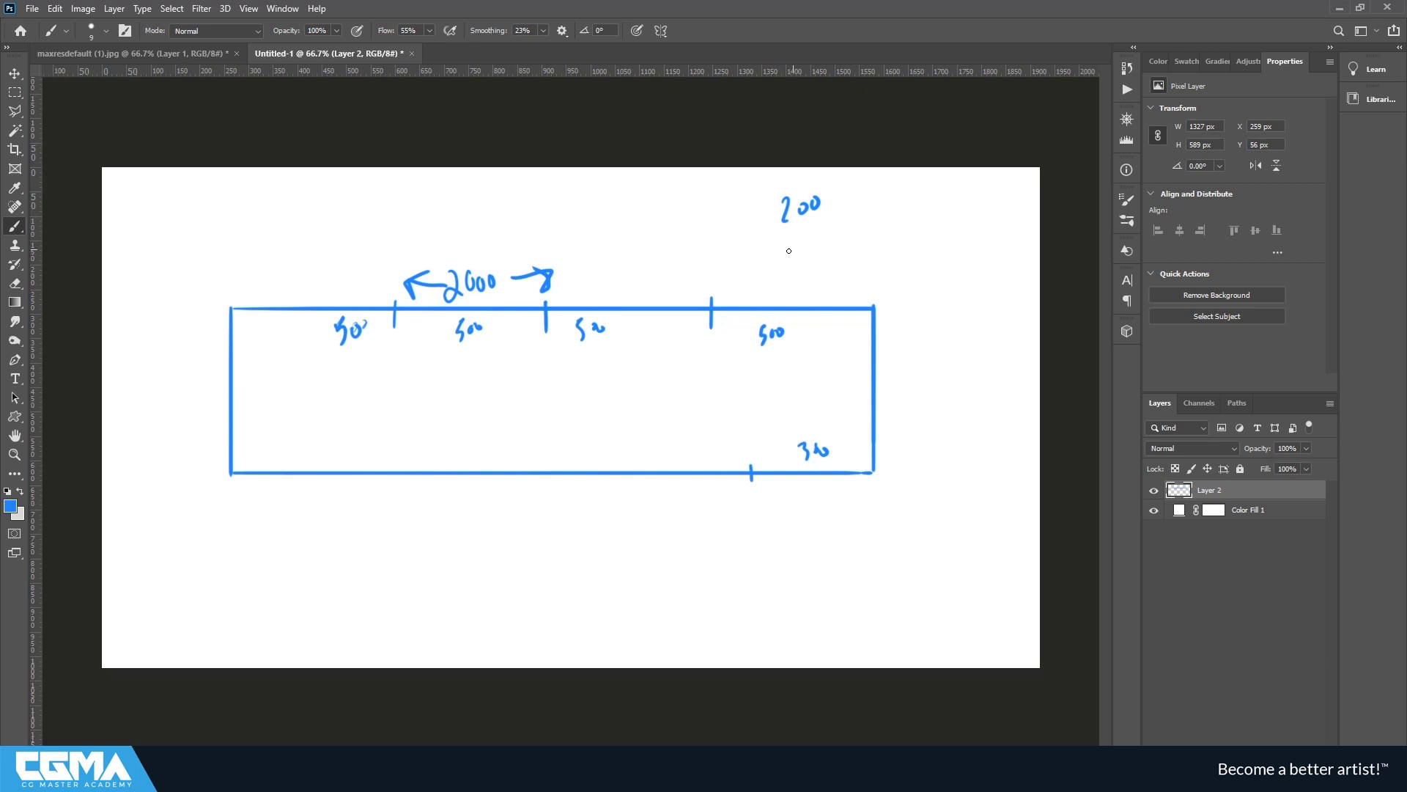
pyautogui.moveTo(778, 255); pyautogui.dragTo(786, 250)
pyautogui.moveTo(835, 182); pyautogui.dragTo(833, 184)
pyautogui.moveTo(809, 233); pyautogui.dragTo(819, 258)
pyautogui.moveTo(831, 229); pyautogui.dragTo(841, 225)
pyautogui.moveTo(805, 286); pyautogui.dragTo(869, 209)
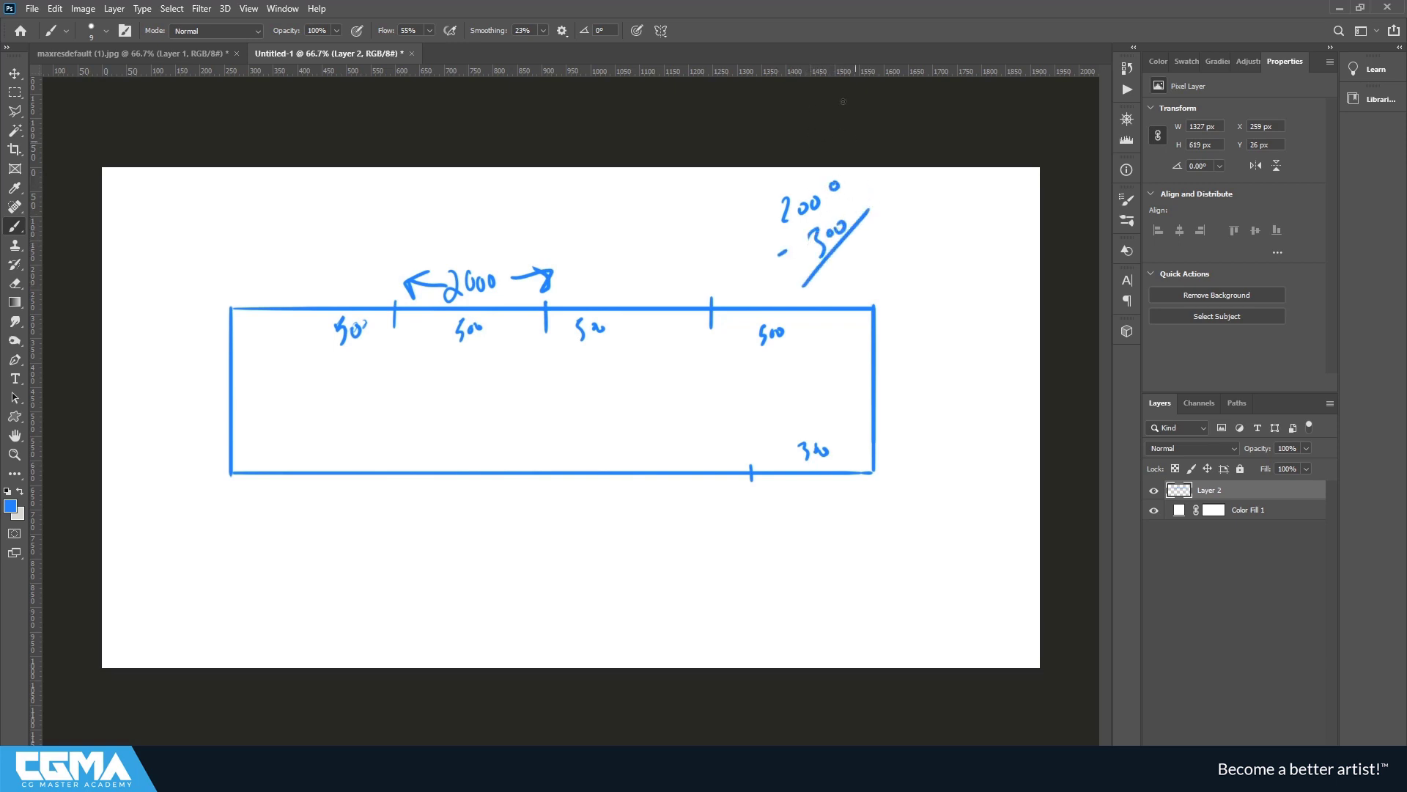
pyautogui.moveTo(843, 273)
pyautogui.mouseDown()
pyautogui.moveTo(840, 286)
pyautogui.moveTo(882, 240)
pyautogui.mouseUp()
# Add ticks along the bottom edge and label the segments 500
pyautogui.moveTo(617, 458); pyautogui.dragTo(618, 482)
pyautogui.moveTo(442, 456); pyautogui.dragTo(443, 481)
pyautogui.moveTo(491, 440)
pyautogui.mouseDown()
pyautogui.moveTo(498, 469)
pyautogui.moveTo(513, 459)
pyautogui.mouseUp()
pyautogui.moveTo(516, 445); pyautogui.dragTo(526, 457)
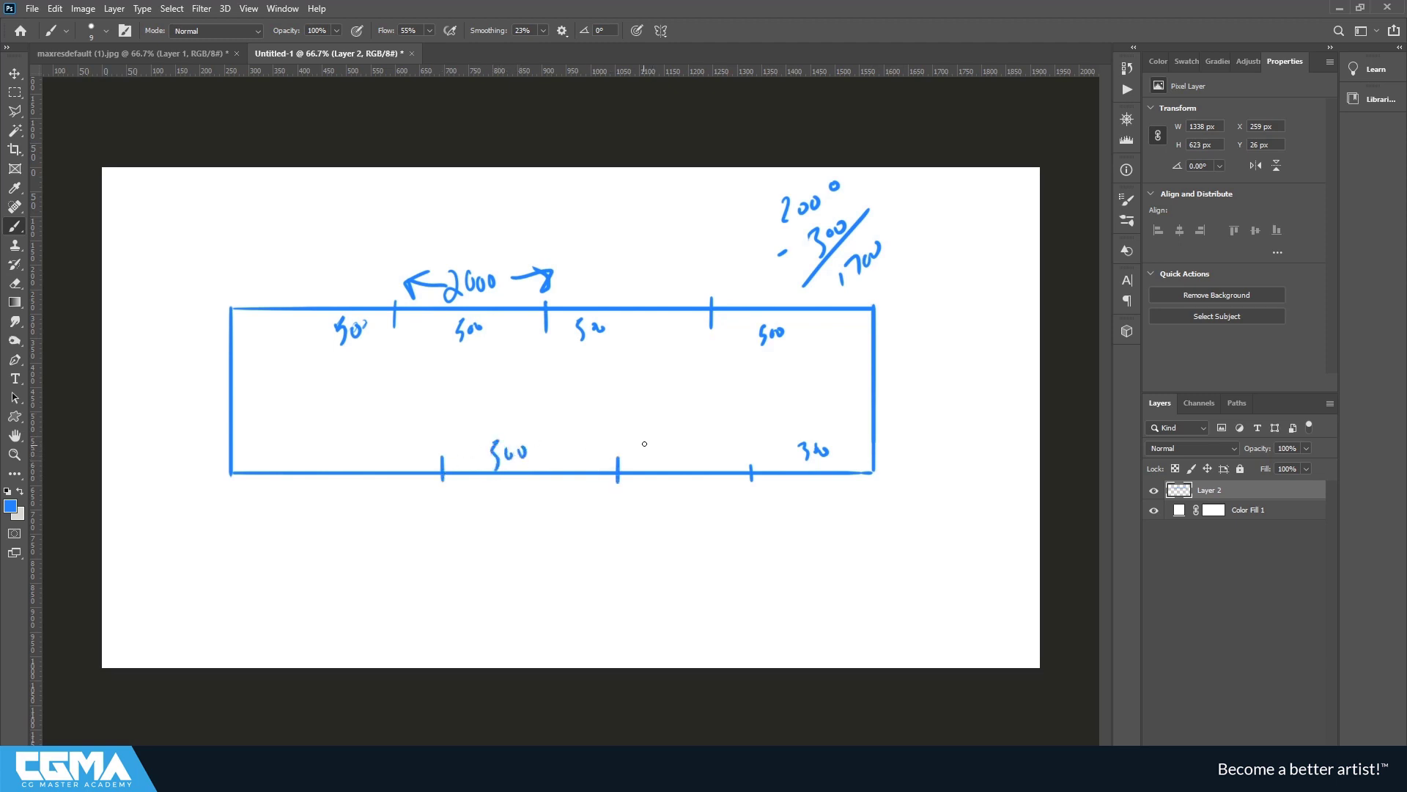
pyautogui.moveTo(647, 438); pyautogui.dragTo(648, 459)
pyautogui.moveTo(661, 437)
pyautogui.mouseDown()
pyautogui.moveTo(662, 453)
pyautogui.moveTo(669, 440)
pyautogui.mouseUp()
# Extend the top-right calculation with another total line and its result
pyautogui.moveTo(845, 287); pyautogui.dragTo(855, 289)
pyautogui.moveTo(868, 271)
pyautogui.mouseDown()
pyautogui.moveTo(867, 284)
pyautogui.moveTo(899, 266)
pyautogui.mouseUp()
pyautogui.moveTo(896, 257)
pyautogui.mouseDown()
pyautogui.moveTo(888, 302)
pyautogui.moveTo(916, 311)
pyautogui.moveTo(935, 297)
pyautogui.mouseUp()
pyautogui.moveTo(934, 280); pyautogui.dragTo(949, 280)
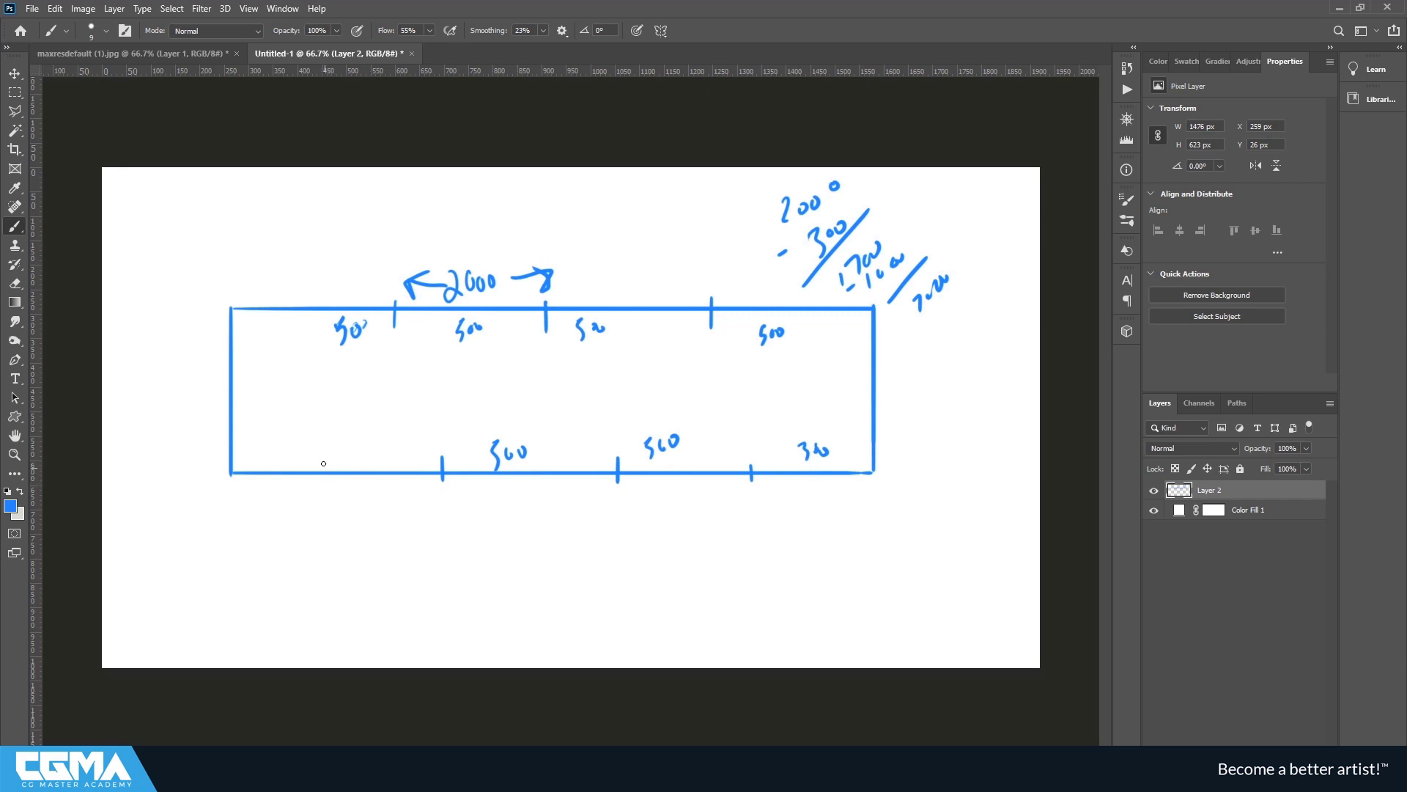
# Label the bottom-left segments 100 and 200, then write and circle 2000 beside the rectangle
pyautogui.moveTo(323, 456)
pyautogui.mouseDown()
pyautogui.moveTo(323, 489)
pyautogui.moveTo(386, 447)
pyautogui.mouseUp()
pyautogui.moveTo(255, 449)
pyautogui.mouseDown()
pyautogui.moveTo(267, 462)
pyautogui.moveTo(287, 444)
pyautogui.mouseUp()
pyautogui.moveTo(919, 344); pyautogui.dragTo(929, 366)
pyautogui.moveTo(938, 344); pyautogui.dragTo(951, 336)
pyautogui.moveTo(960, 327); pyautogui.dragTo(962, 328)
pyautogui.moveTo(934, 386); pyautogui.dragTo(975, 339)
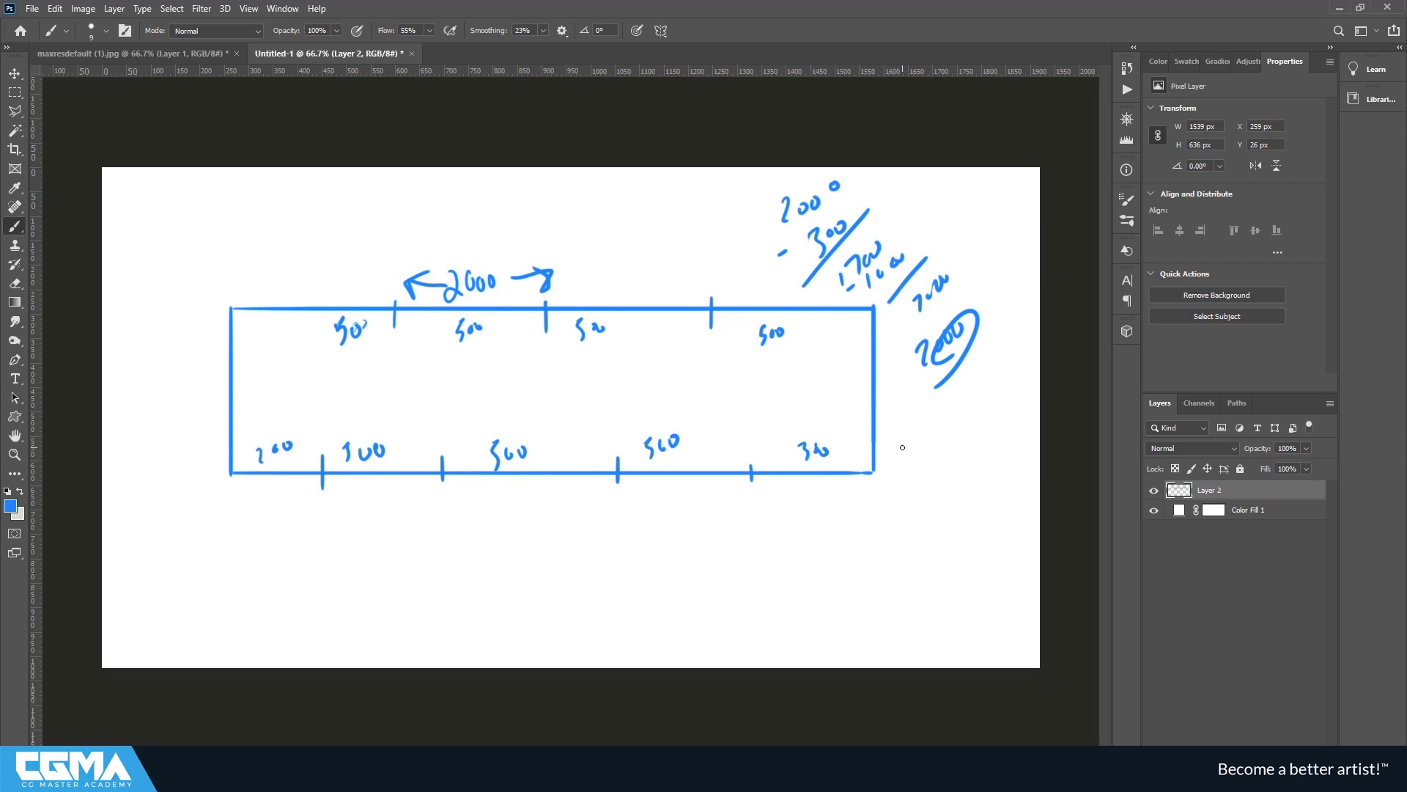
# Hide Layer 2 and draw a stepped, notched room outline in straight lines on a new Layer 3
pyautogui.click(1155, 490)
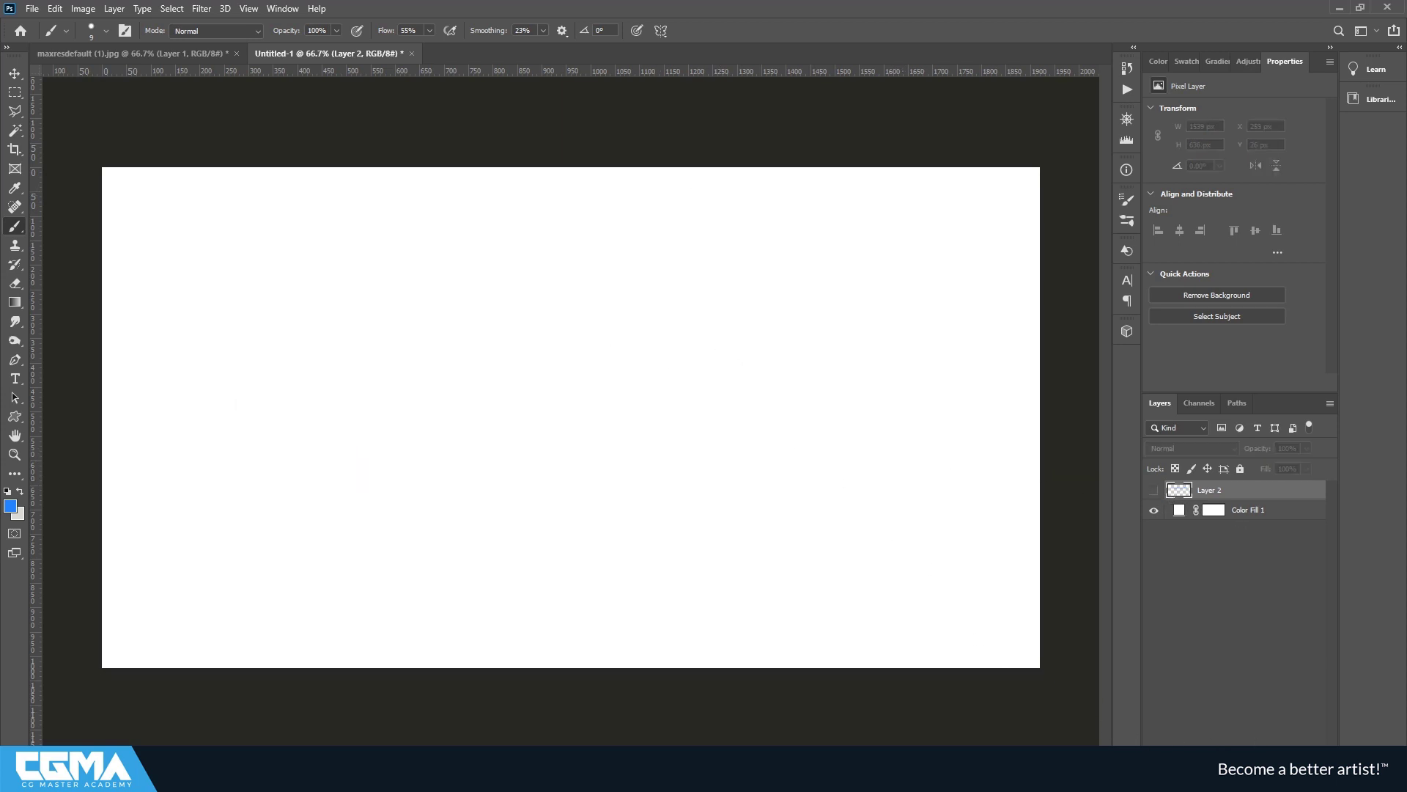
pyautogui.hotkey('ctrl', 'shift', 'alt', 'n')
pyautogui.moveTo(251, 213); pyautogui.dragTo(266, 619)
pyautogui.hotkey('ctrl', 'z')
pyautogui.keyDown('shift'); pyautogui.moveTo(257, 226); pyautogui.dragTo(251, 614); pyautogui.keyUp('shift')
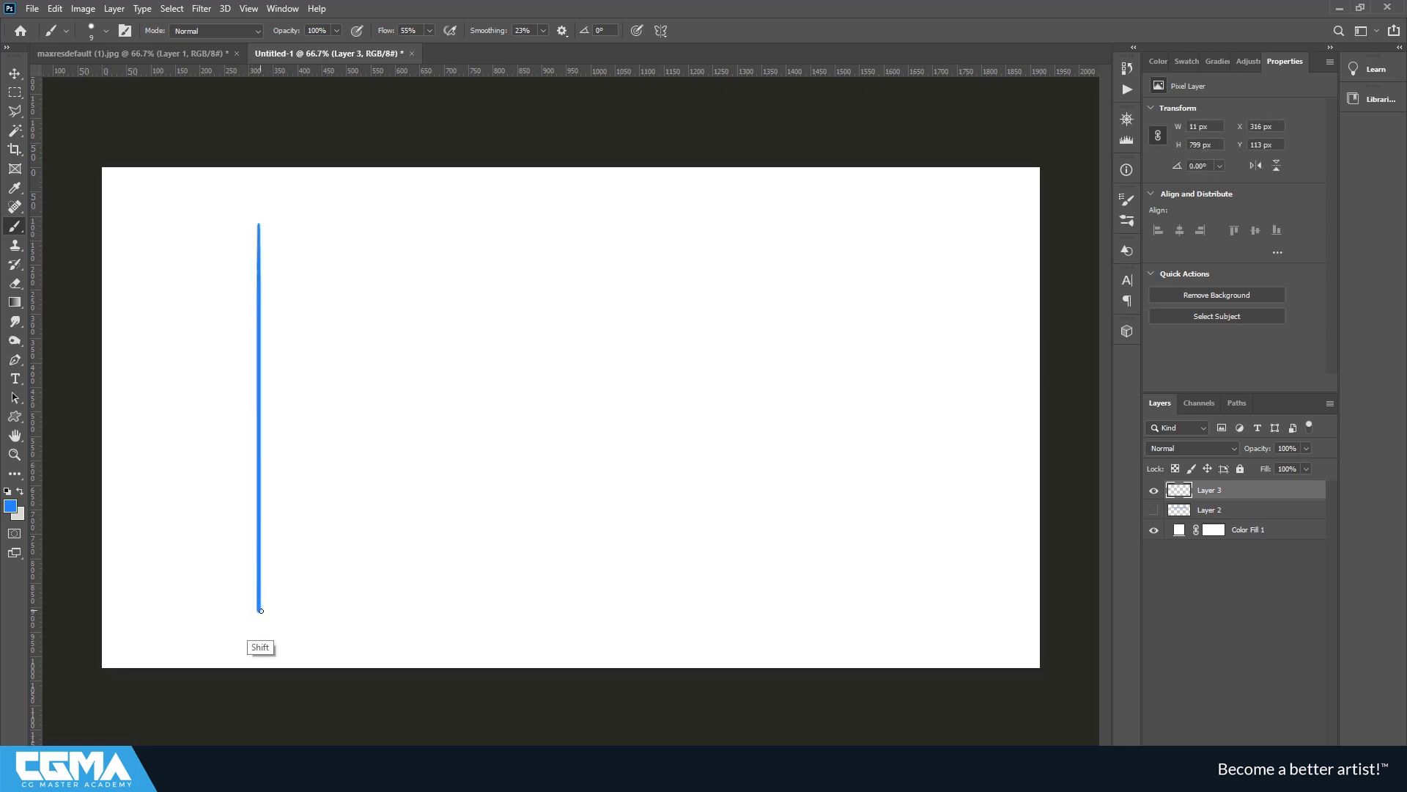
pyautogui.keyDown('shift'); pyautogui.click(596, 610); pyautogui.keyUp('shift')
pyautogui.keyDown('shift'); pyautogui.moveTo(581, 355); pyautogui.dragTo(580, 610); pyautogui.keyUp('shift')
pyautogui.moveTo(582, 354)
pyautogui.keyDown('shift'); pyautogui.mouseDown()
pyautogui.moveTo(468, 353)
pyautogui.moveTo(470, 214)
pyautogui.mouseUp(); pyautogui.keyUp('shift')
pyautogui.press('shift')
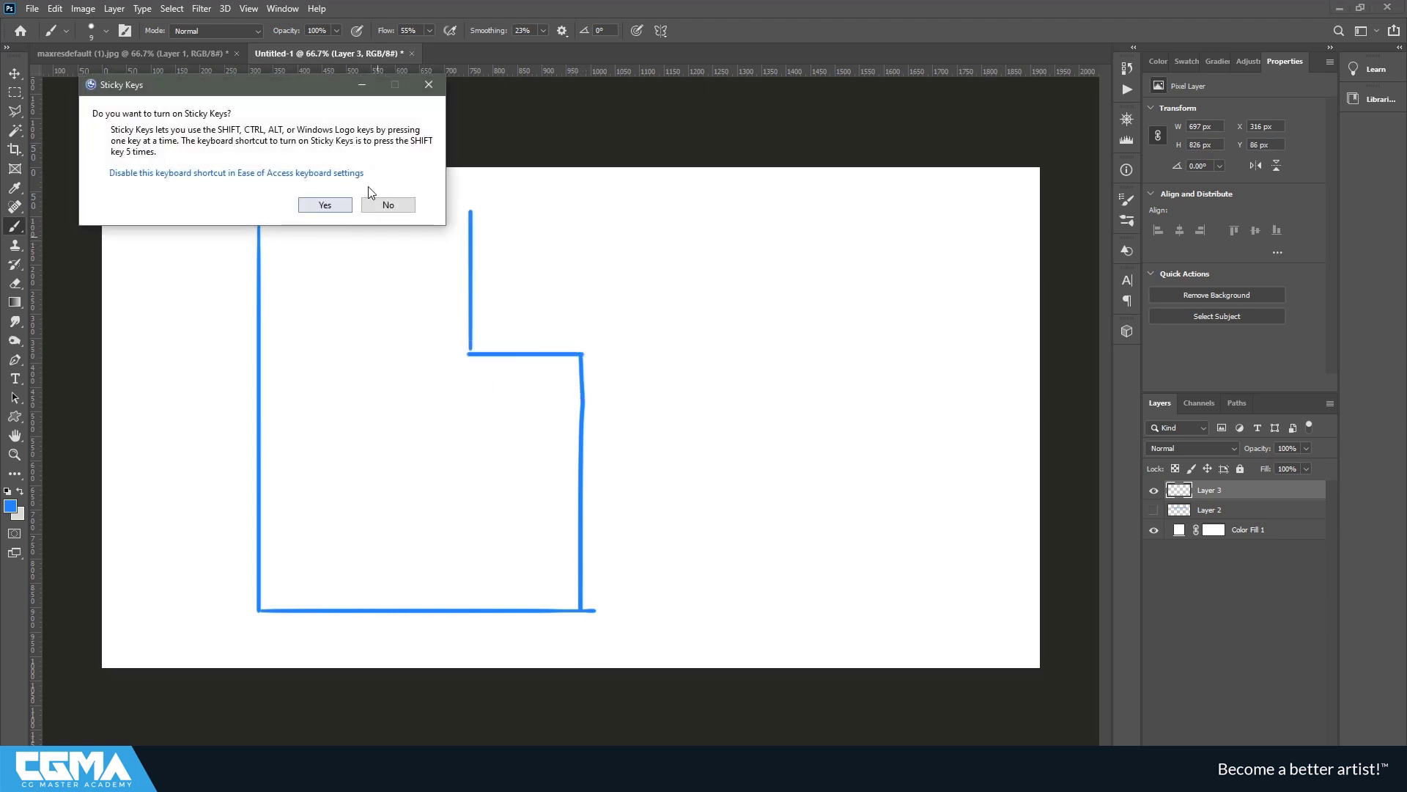
pyautogui.click(384, 205)
pyautogui.click(266, 219)
pyautogui.keyDown('shift'); pyautogui.click(466, 218); pyautogui.keyUp('shift')
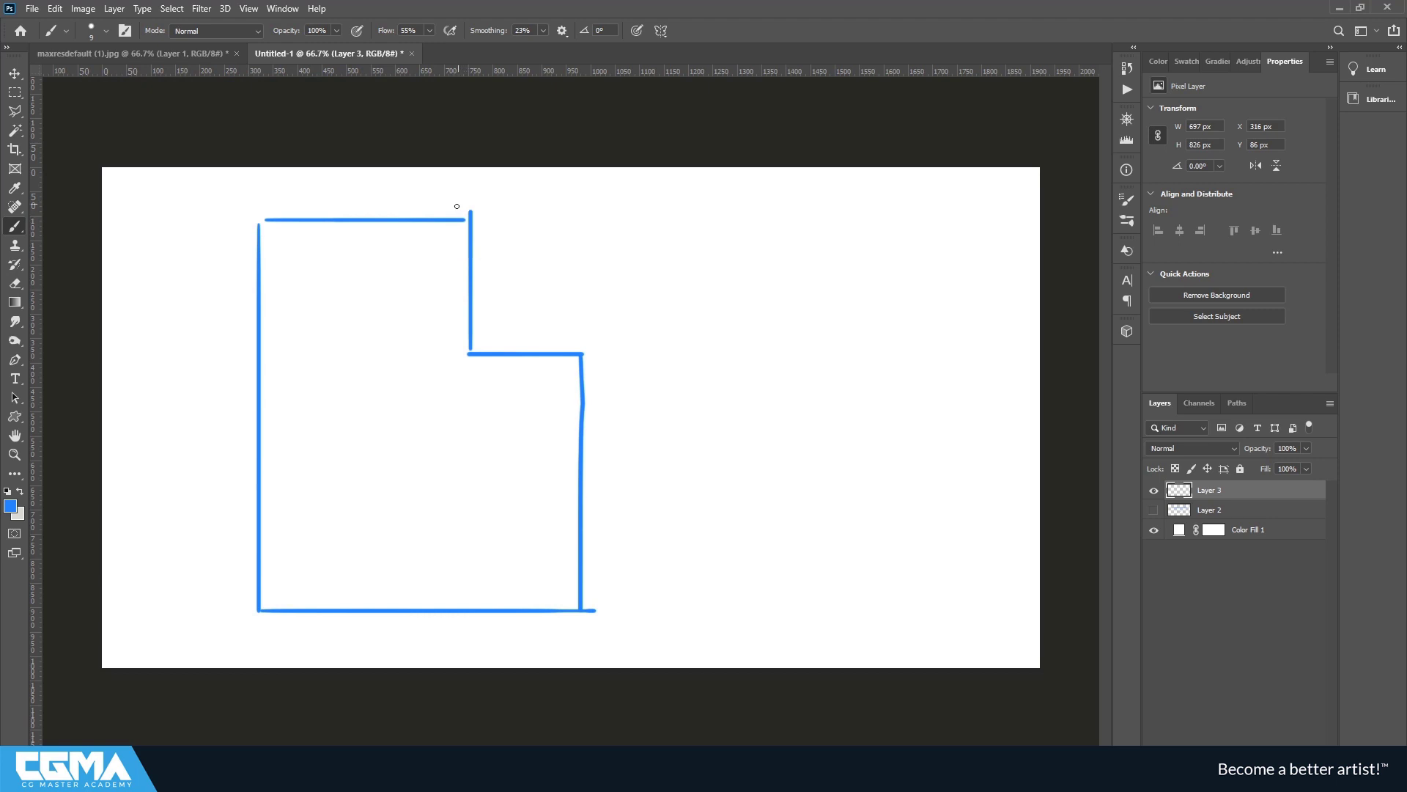
# Tick the notch's inner wall and corner and write its two dimensions beside it
pyautogui.moveTo(462, 249); pyautogui.dragTo(477, 250)
pyautogui.moveTo(467, 327); pyautogui.dragTo(481, 327)
pyautogui.moveTo(471, 215); pyautogui.dragTo(487, 214)
pyautogui.moveTo(511, 270)
pyautogui.mouseDown()
pyautogui.moveTo(517, 292)
pyautogui.moveTo(546, 263)
pyautogui.mouseUp()
pyautogui.moveTo(476, 352); pyautogui.dragTo(482, 351)
pyautogui.moveTo(575, 339); pyautogui.dragTo(578, 367)
pyautogui.moveTo(521, 316); pyautogui.dragTo(529, 328)
pyautogui.moveTo(532, 314)
pyautogui.mouseDown()
pyautogui.moveTo(542, 327)
pyautogui.moveTo(558, 305)
pyautogui.mouseUp()
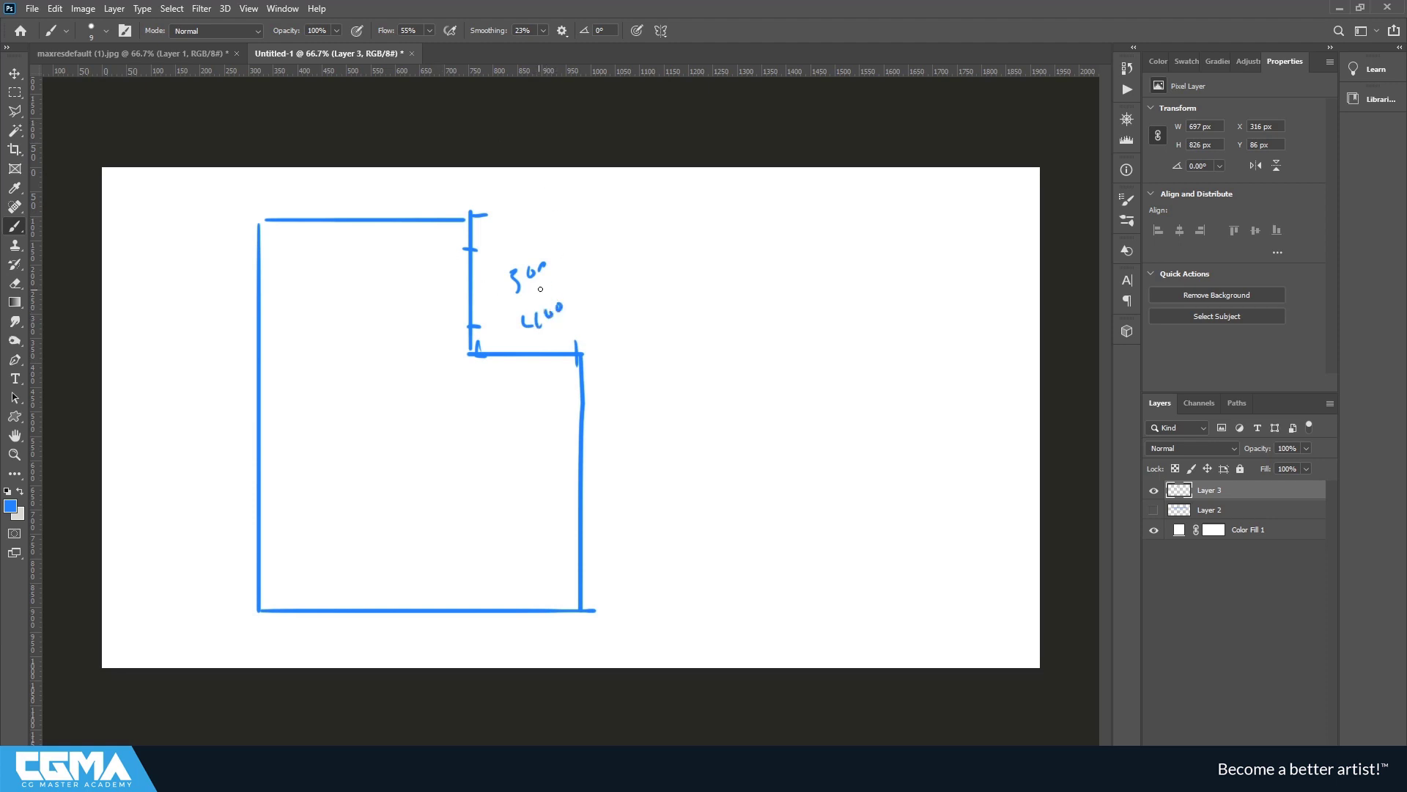
pyautogui.moveTo(581, 355); pyautogui.dragTo(594, 354)
# Tick the right and top walls into pieces and label each 500
pyautogui.moveTo(591, 473); pyautogui.dragTo(578, 474)
pyautogui.moveTo(621, 403); pyautogui.dragTo(620, 425)
pyautogui.moveTo(634, 408)
pyautogui.mouseDown()
pyautogui.moveTo(614, 372)
pyautogui.moveTo(623, 309)
pyautogui.moveTo(513, 189)
pyautogui.moveTo(452, 213)
pyautogui.mouseUp()
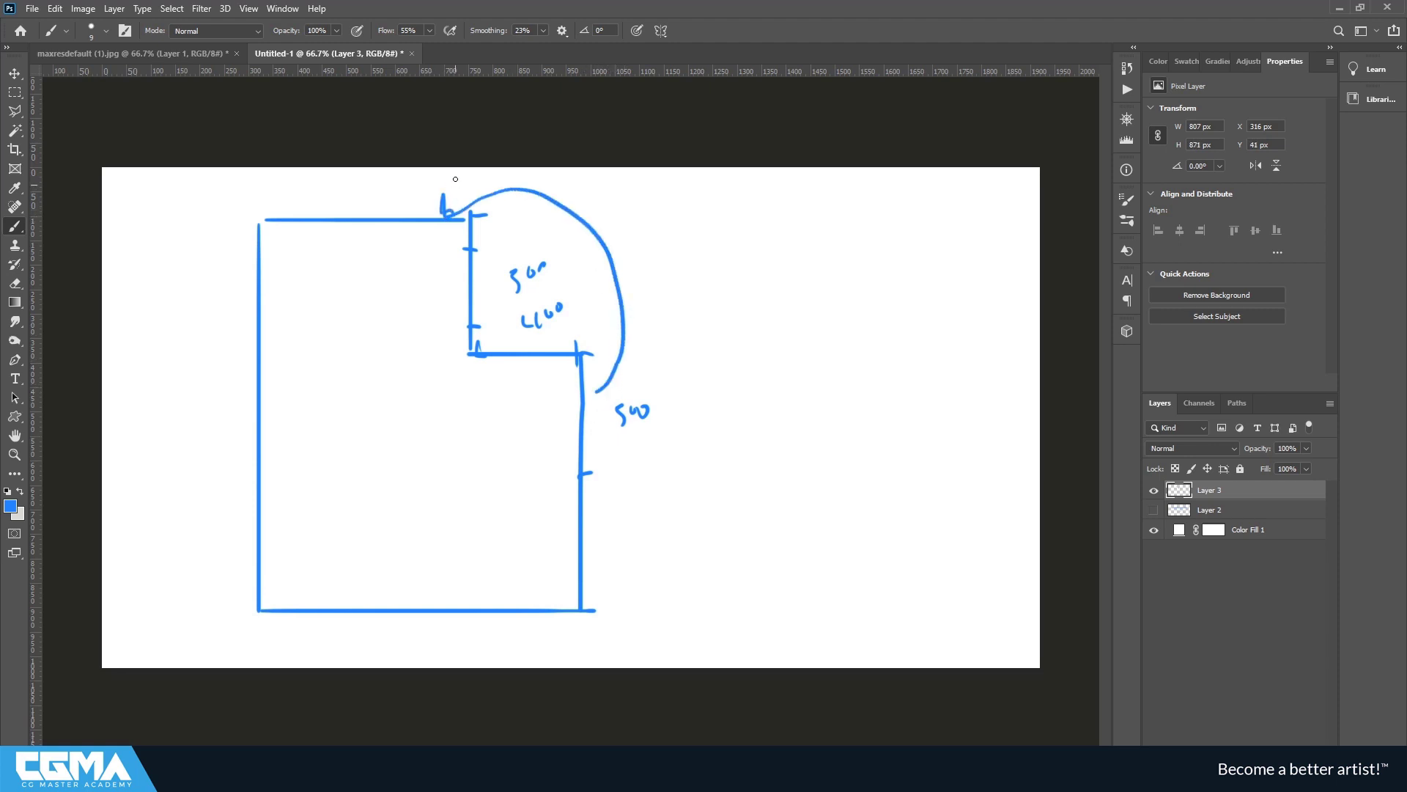
pyautogui.moveTo(348, 208); pyautogui.dragTo(347, 236)
pyautogui.moveTo(365, 185)
pyautogui.mouseDown()
pyautogui.moveTo(359, 209)
pyautogui.moveTo(378, 199)
pyautogui.mouseUp()
pyautogui.moveTo(388, 185); pyautogui.dragTo(390, 195)
# Adjust the brush, then label the lower right wall 520 and the bottom wall 700
pyautogui.rightClick(417, 285)
pyautogui.moveTo(603, 543)
pyautogui.mouseDown()
pyautogui.moveTo(597, 566)
pyautogui.moveTo(628, 544)
pyautogui.mouseUp()
pyautogui.moveTo(461, 598); pyautogui.dragTo(501, 654)
pyautogui.moveTo(511, 636); pyautogui.dragTo(535, 629)
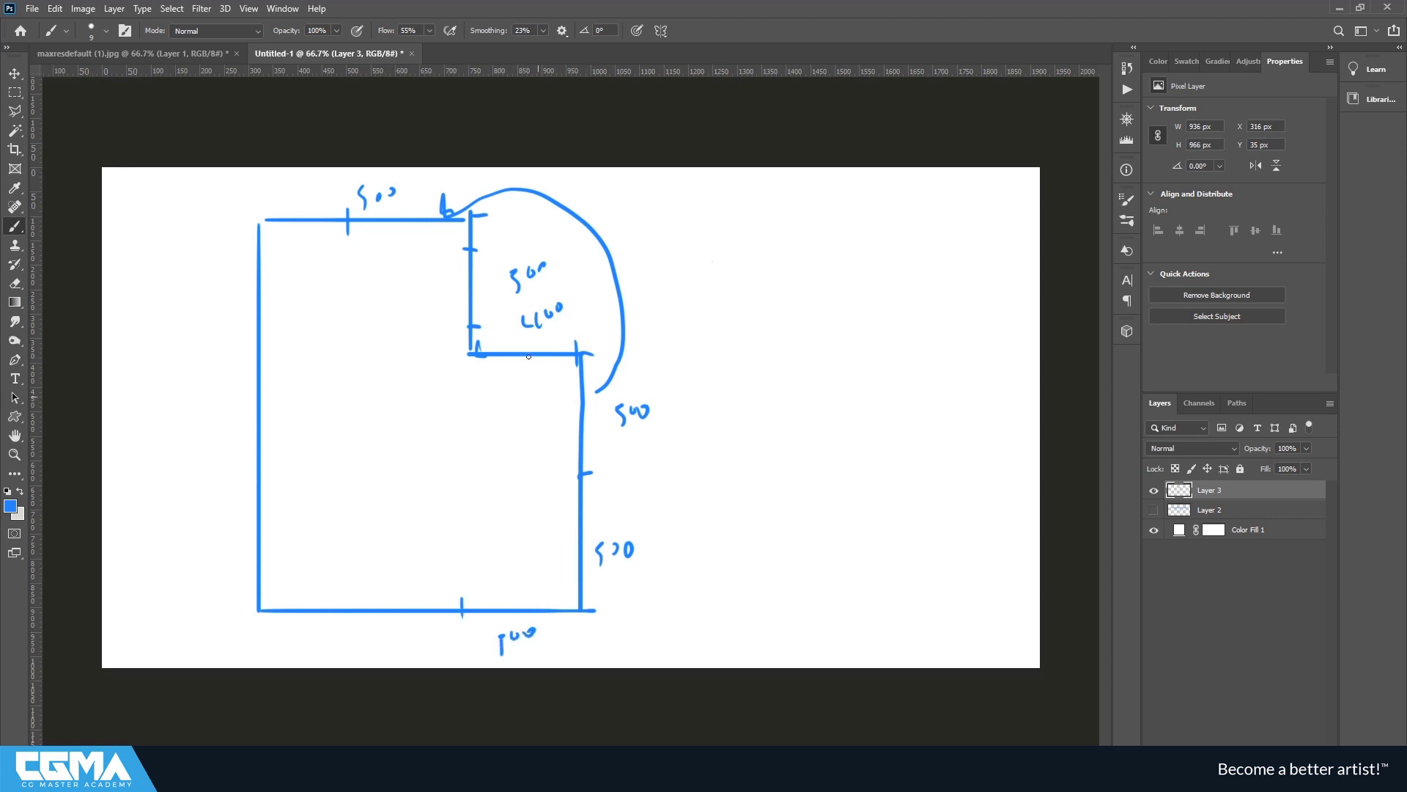
pyautogui.moveTo(565, 292); pyautogui.dragTo(563, 283)
# Write a 200 label on the top wall and a 760, 400, 560, 1100 size list beside the plan
pyautogui.moveTo(282, 191)
pyautogui.mouseDown()
pyautogui.moveTo(279, 213)
pyautogui.moveTo(316, 192)
pyautogui.mouseUp()
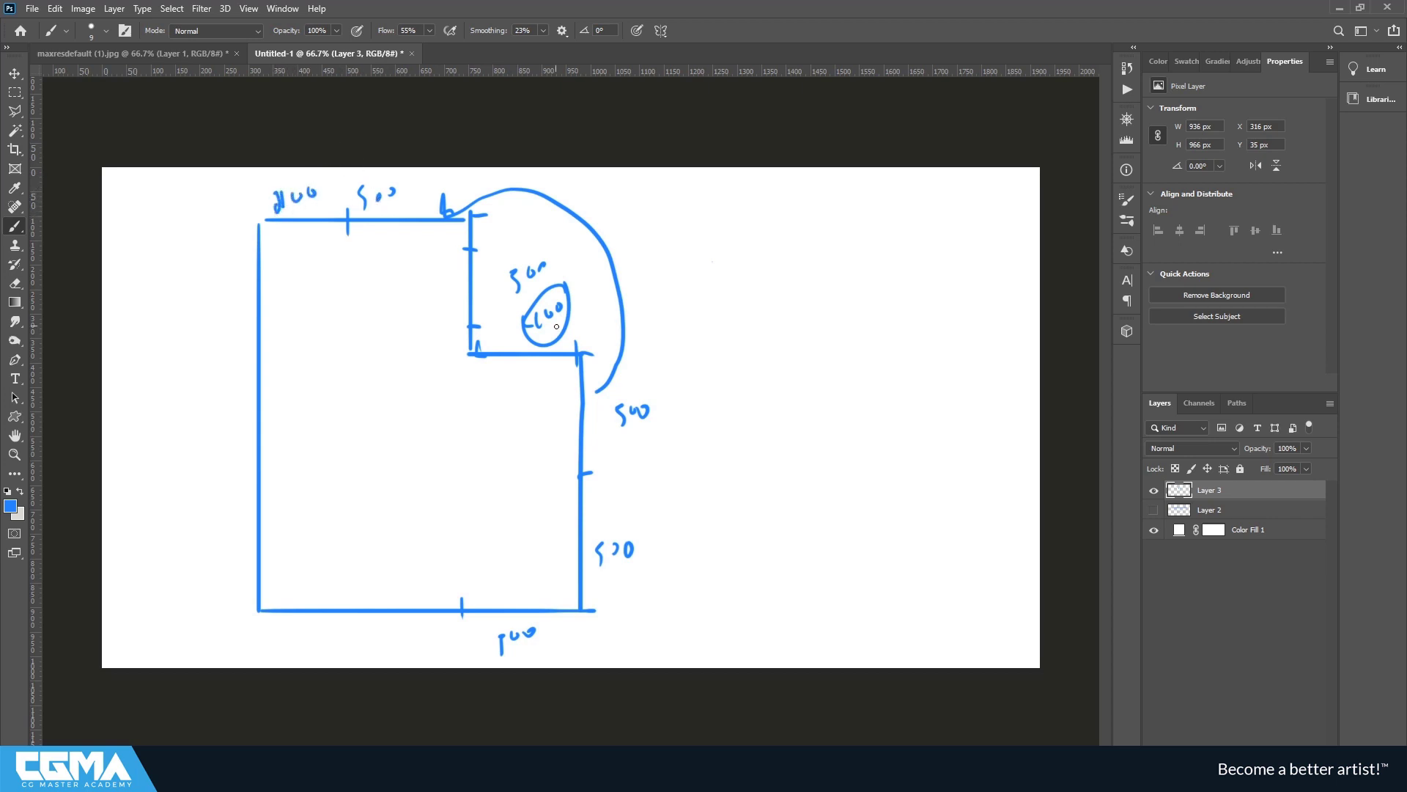
pyautogui.moveTo(743, 275)
pyautogui.mouseDown()
pyautogui.moveTo(747, 294)
pyautogui.moveTo(767, 280)
pyautogui.mouseUp()
pyautogui.moveTo(785, 268); pyautogui.dragTo(775, 330)
pyautogui.moveTo(785, 308); pyautogui.dragTo(786, 316)
pyautogui.moveTo(793, 300); pyautogui.dragTo(802, 308)
pyautogui.moveTo(783, 362)
pyautogui.mouseDown()
pyautogui.moveTo(785, 390)
pyautogui.moveTo(797, 374)
pyautogui.mouseUp()
pyautogui.moveTo(815, 358); pyautogui.dragTo(817, 359)
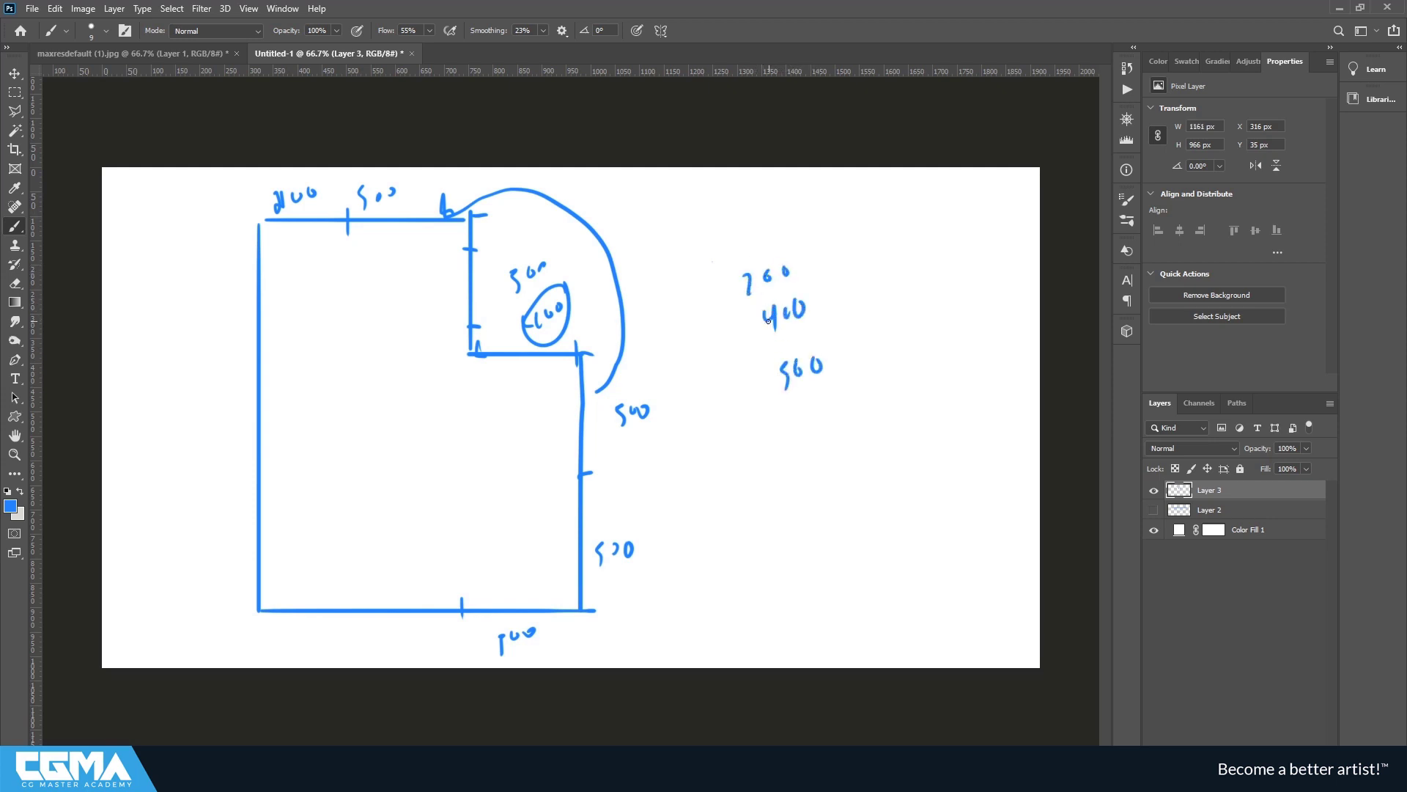
pyautogui.moveTo(801, 419)
pyautogui.mouseDown()
pyautogui.moveTo(799, 438)
pyautogui.moveTo(833, 405)
pyautogui.mouseUp()
# Arc the top span labelled 1100, and mark bottom-wall pieces with arcs totalling '= 1100'
pyautogui.moveTo(337, 169); pyautogui.dragTo(288, 182)
pyautogui.moveTo(582, 168)
pyautogui.mouseDown()
pyautogui.moveTo(581, 179)
pyautogui.moveTo(256, 181)
pyautogui.moveTo(252, 200)
pyautogui.moveTo(648, 210)
pyautogui.mouseUp()
pyautogui.moveTo(657, 200); pyautogui.dragTo(666, 198)
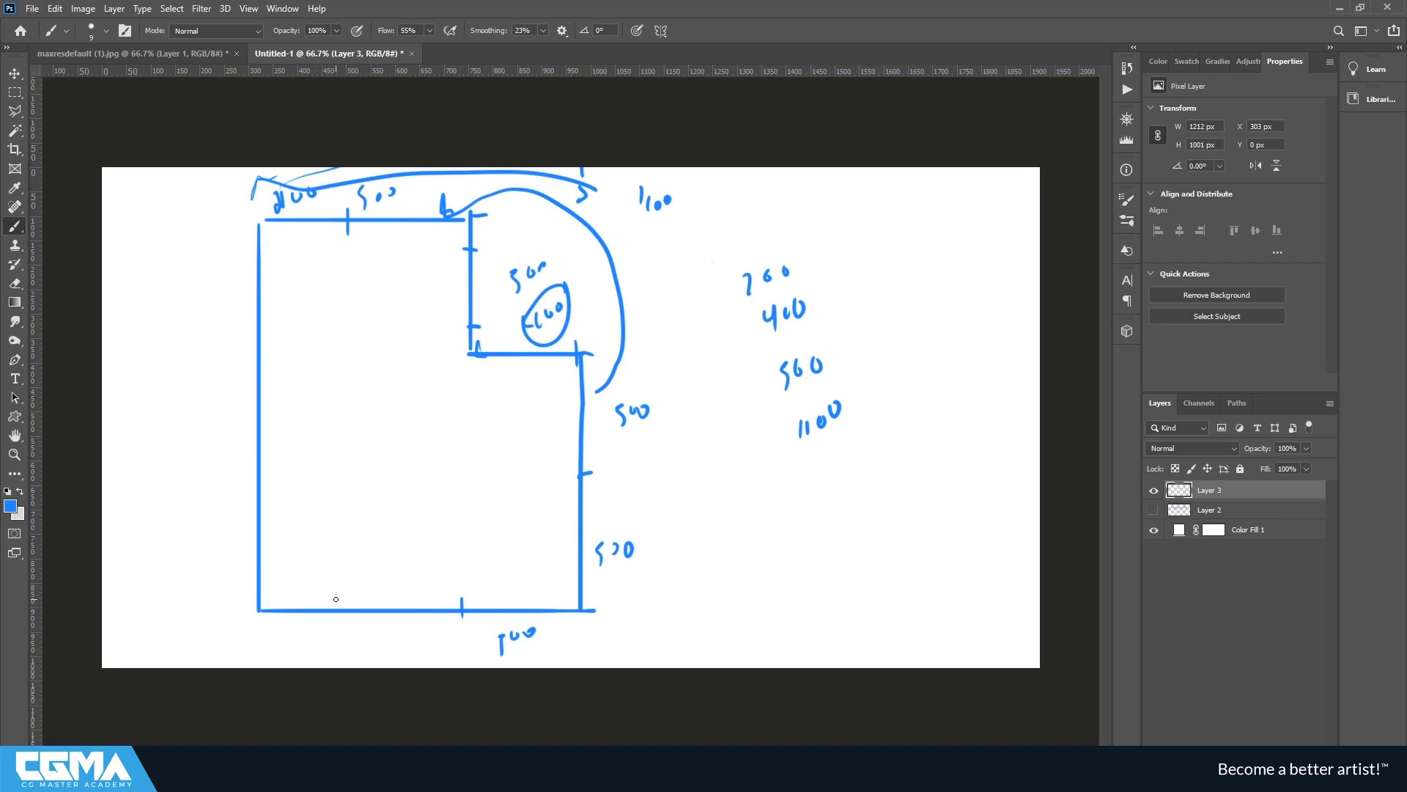
pyautogui.moveTo(336, 599)
pyautogui.mouseDown()
pyautogui.moveTo(335, 621)
pyautogui.moveTo(372, 645)
pyautogui.moveTo(405, 628)
pyautogui.mouseUp()
pyautogui.moveTo(269, 601)
pyautogui.mouseDown()
pyautogui.moveTo(282, 654)
pyautogui.moveTo(295, 648)
pyautogui.mouseUp()
pyautogui.moveTo(301, 637); pyautogui.dragTo(311, 640)
pyautogui.moveTo(290, 589)
pyautogui.mouseDown()
pyautogui.moveTo(352, 522)
pyautogui.moveTo(379, 602)
pyautogui.moveTo(375, 583)
pyautogui.moveTo(462, 538)
pyautogui.moveTo(476, 608)
pyautogui.moveTo(488, 575)
pyautogui.mouseUp()
pyautogui.moveTo(628, 633); pyautogui.dragTo(646, 621)
pyautogui.moveTo(628, 651); pyautogui.dragTo(644, 646)
pyautogui.moveTo(669, 607)
pyautogui.mouseDown()
pyautogui.moveTo(679, 627)
pyautogui.moveTo(721, 598)
pyautogui.moveTo(699, 617)
pyautogui.mouseUp()
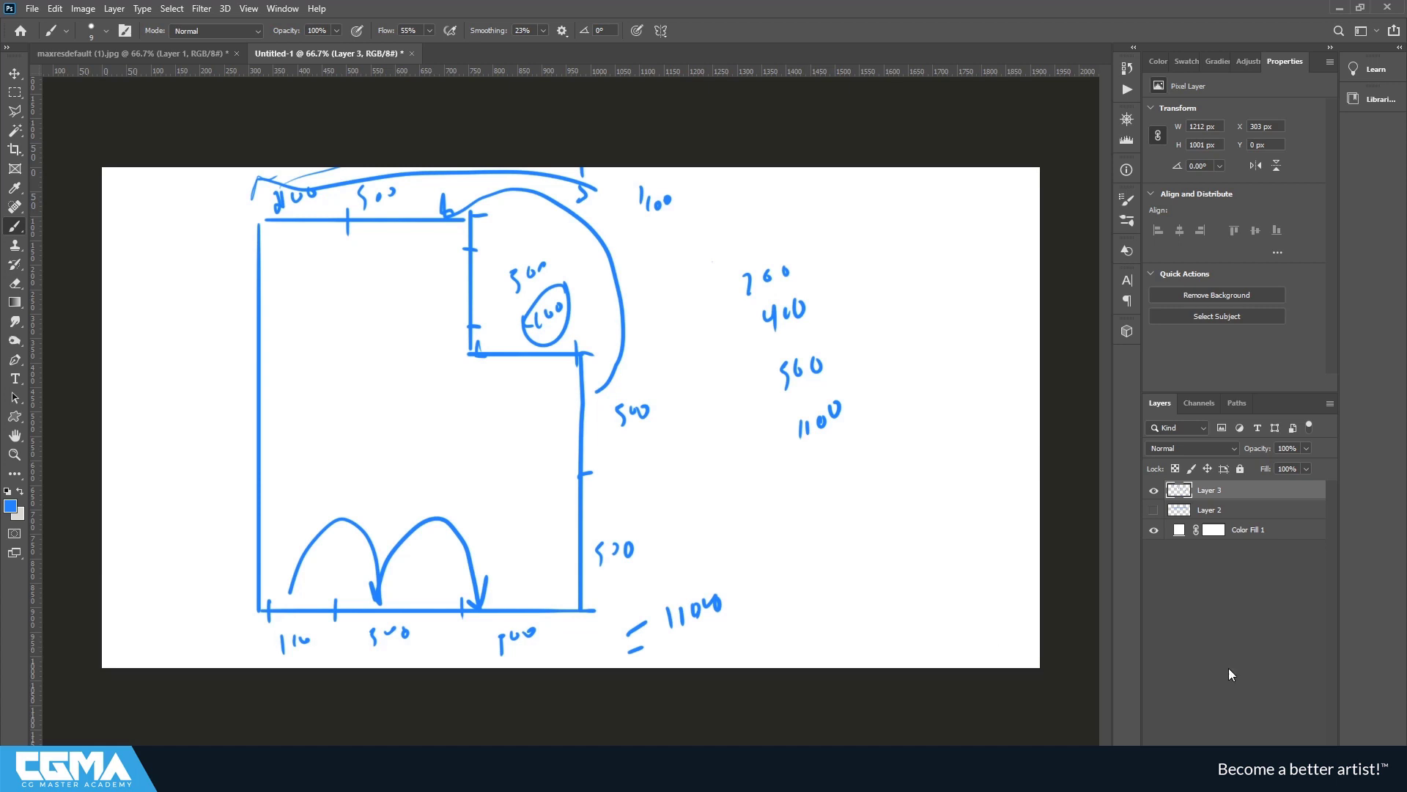
# Hide Layer 3, zoom out, and draw a straight-edged rectangle outline on new Layer 4
pyautogui.click(1153, 492)
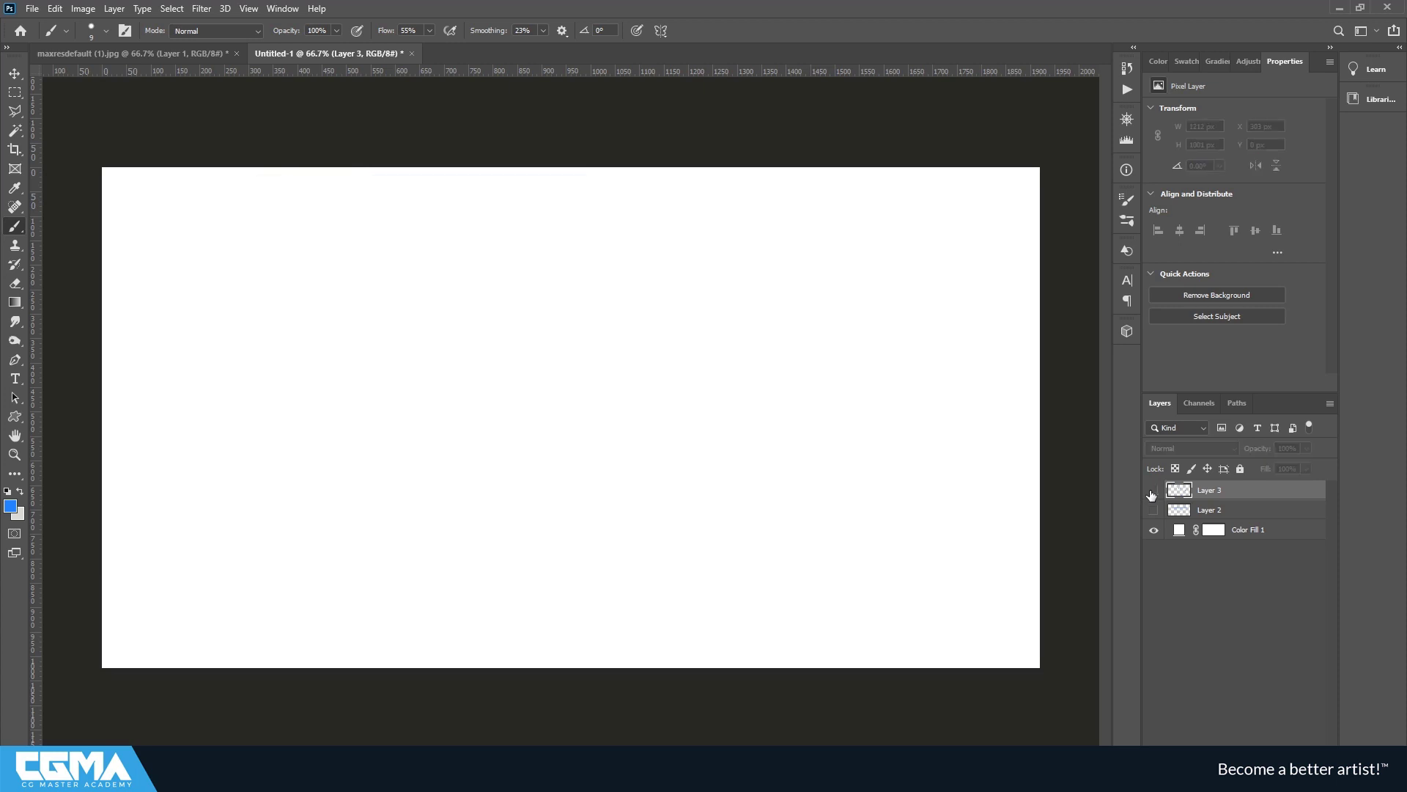
pyautogui.keyDown('alt'); pyautogui.scroll(-1, 795, 384); pyautogui.keyUp('alt')
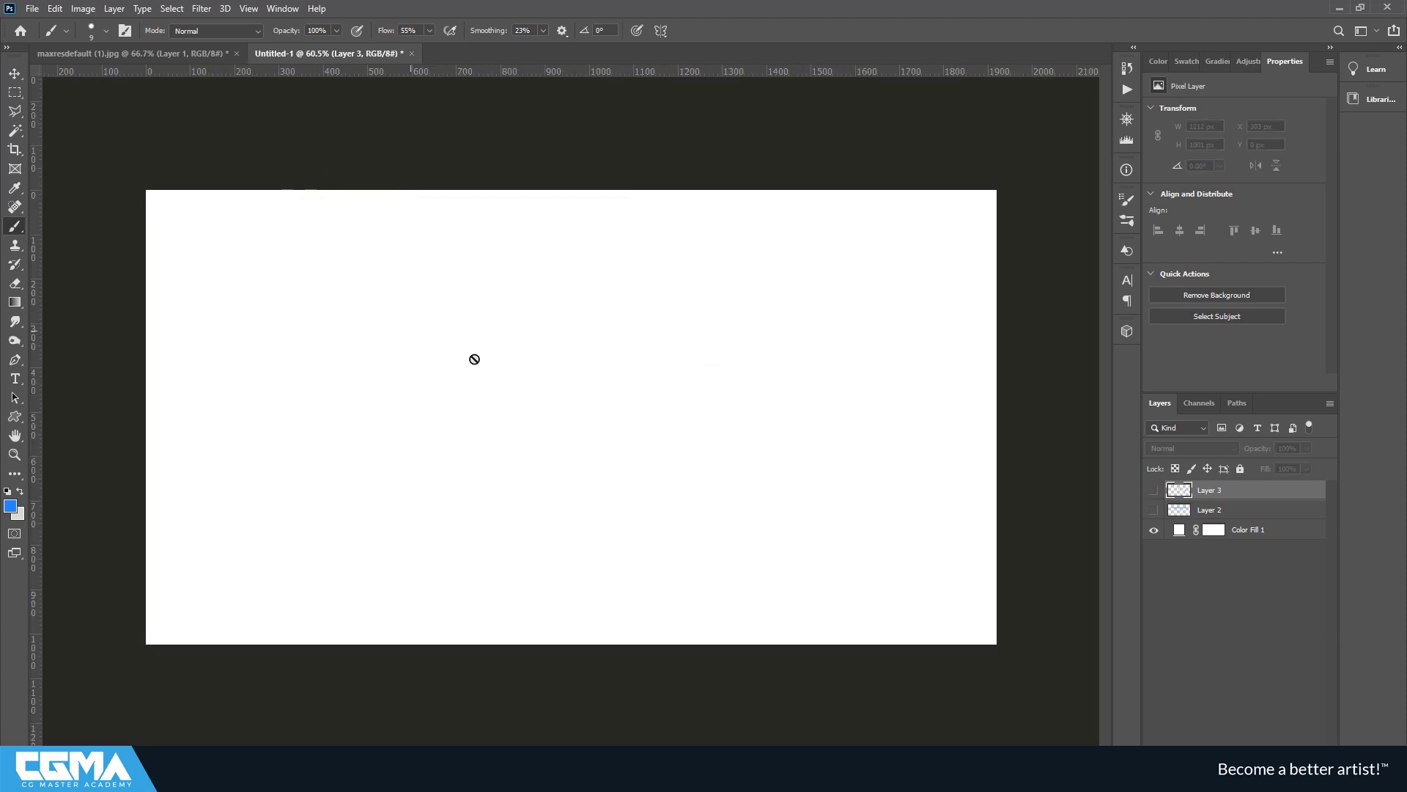
pyautogui.hotkey('ctrl', 'shift', 'alt', 'n')
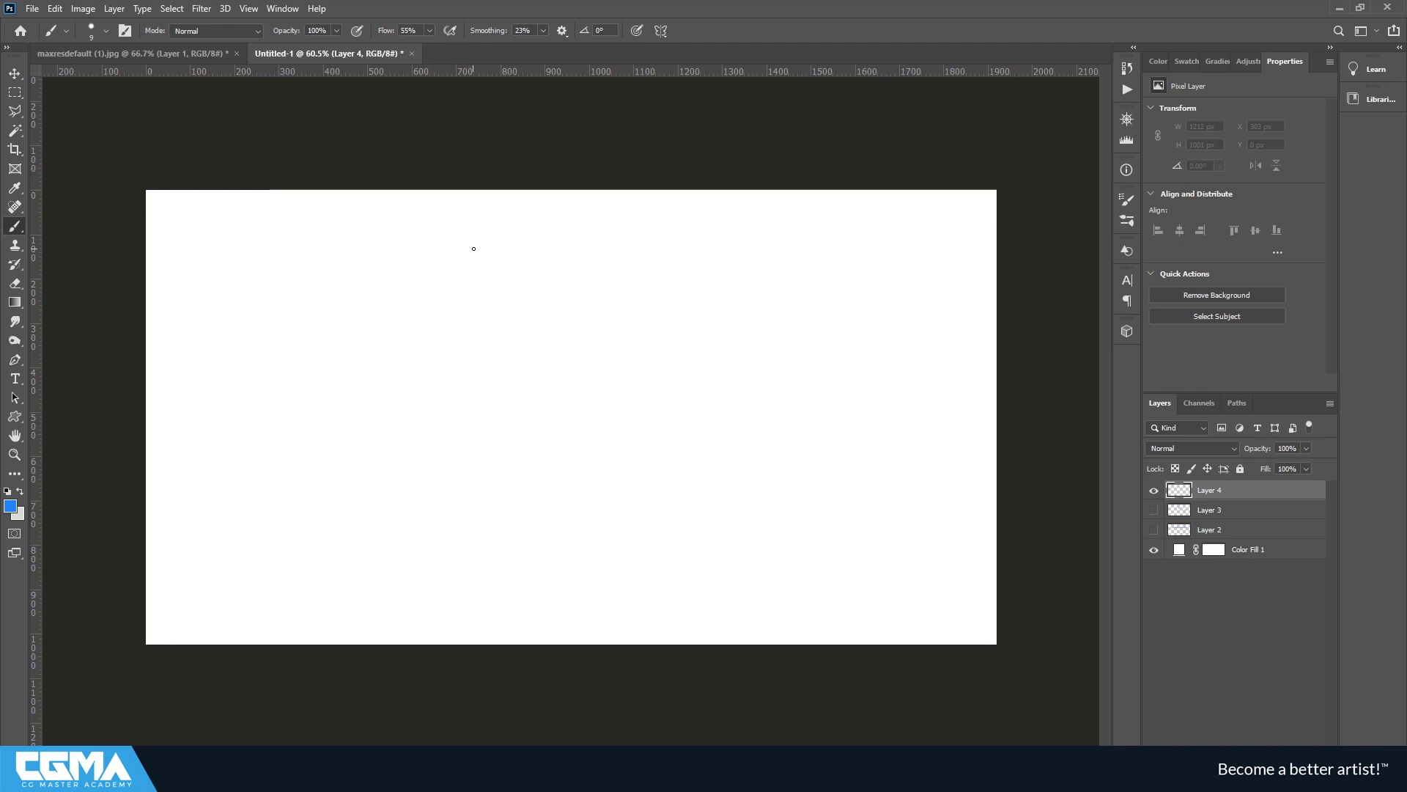
pyautogui.moveTo(472, 245)
pyautogui.mouseDown()
pyautogui.moveTo(417, 233)
pyautogui.moveTo(424, 289)
pyautogui.mouseUp()
pyautogui.hotkey('ctrl', 'z')
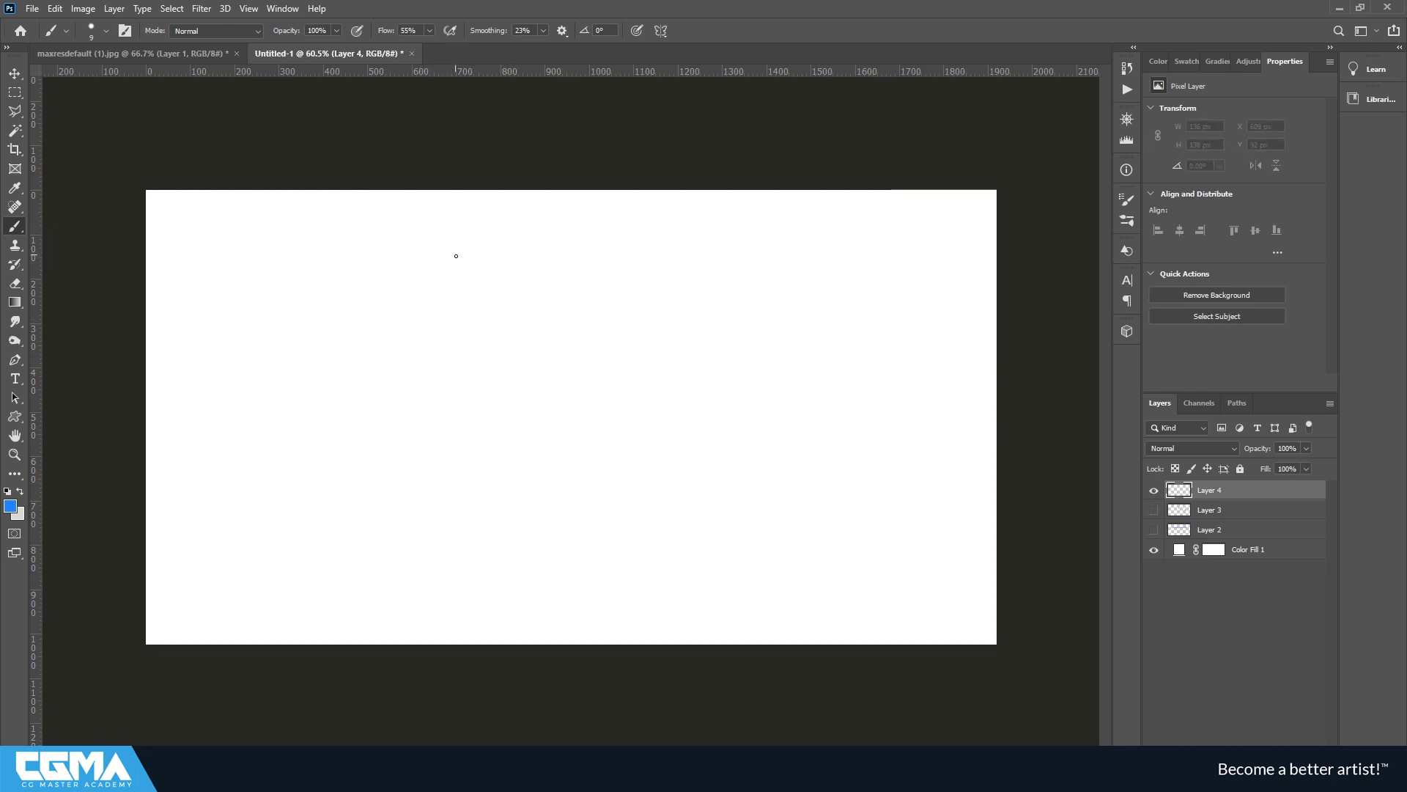
pyautogui.click(411, 258)
pyautogui.keyDown('shift'); pyautogui.click(642, 258); pyautogui.keyUp('shift')
pyautogui.keyDown('shift'); pyautogui.click(715, 258); pyautogui.keyUp('shift')
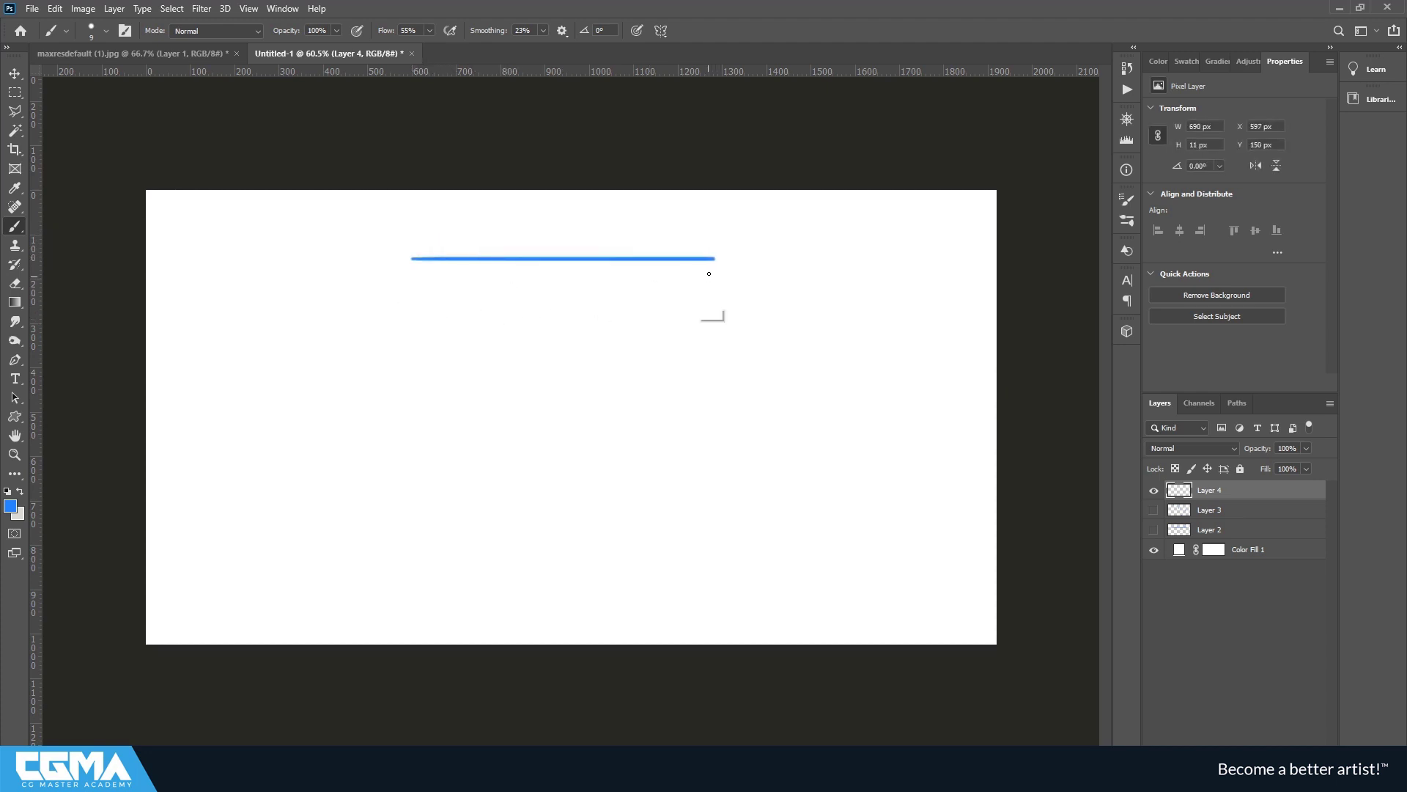
pyautogui.keyDown('shift'); pyautogui.moveTo(710, 262); pyautogui.dragTo(710, 590); pyautogui.keyUp('shift')
pyautogui.moveTo(417, 259)
pyautogui.keyDown('shift'); pyautogui.mouseDown()
pyautogui.moveTo(417, 590)
pyautogui.moveTo(694, 592)
pyautogui.mouseUp(); pyautogui.keyUp('shift')
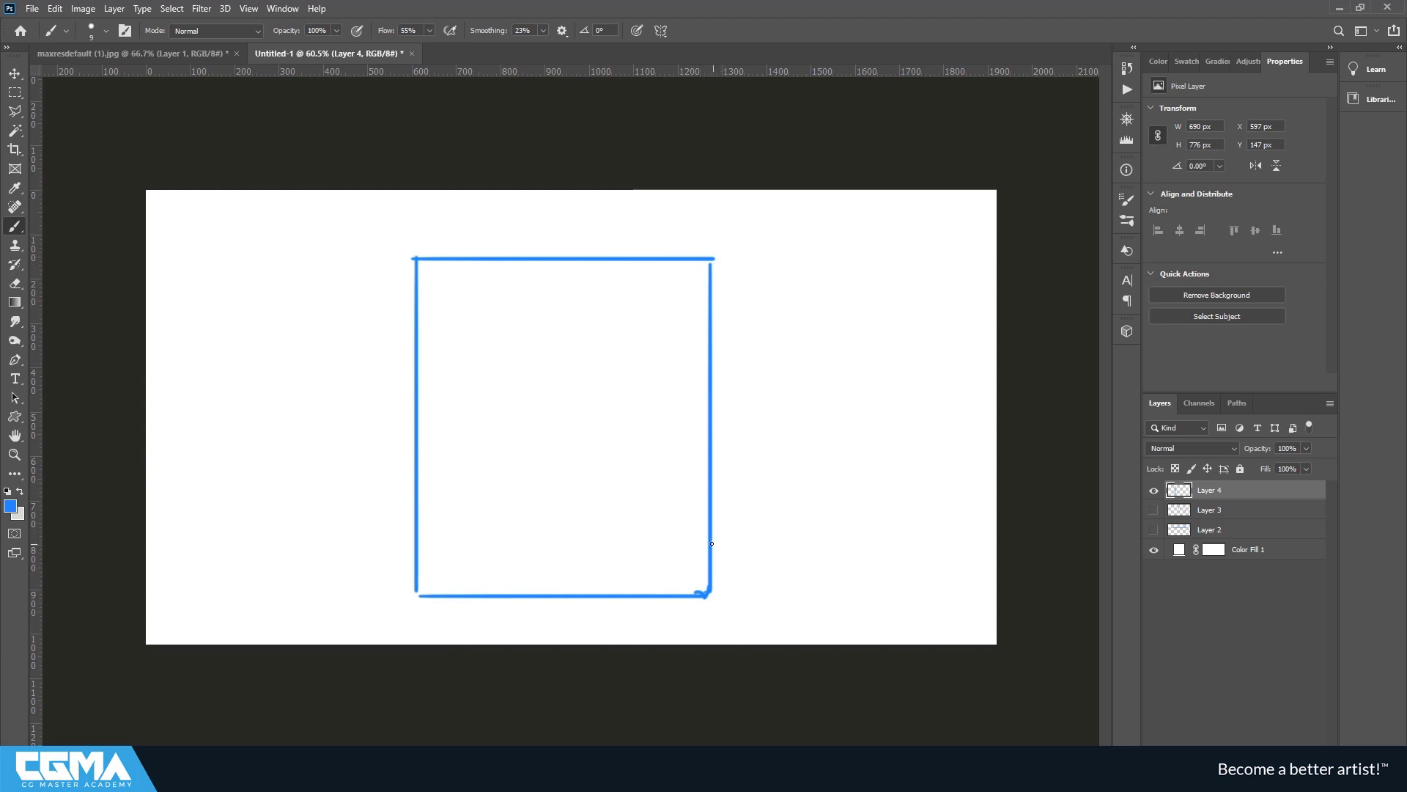
# Tick the rectangle's right edge into pieces and mark the top and bottom corners
pyautogui.moveTo(702, 545); pyautogui.dragTo(722, 548)
pyautogui.moveTo(705, 416); pyautogui.dragTo(722, 421)
pyautogui.moveTo(703, 305); pyautogui.dragTo(722, 300)
pyautogui.moveTo(674, 248); pyautogui.dragTo(674, 265)
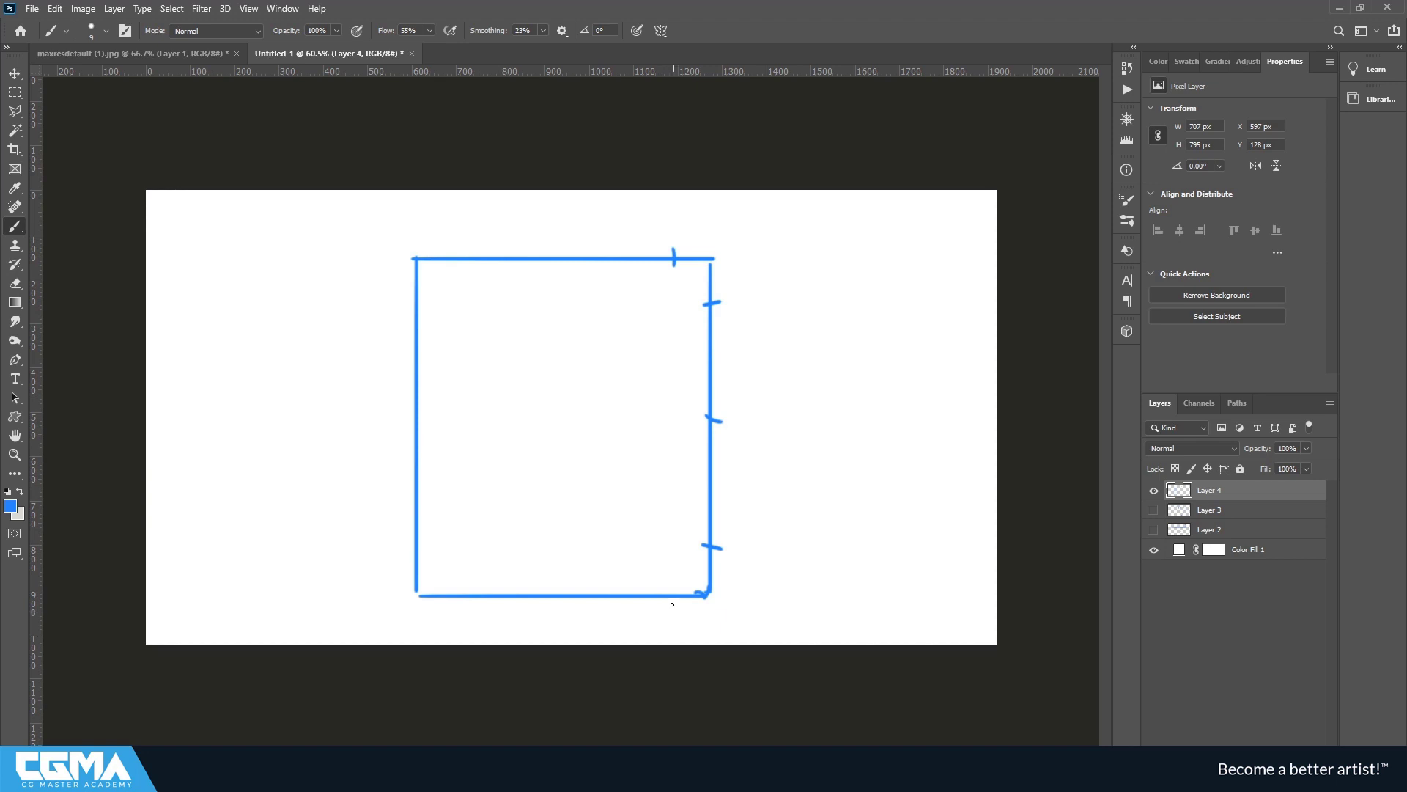
pyautogui.moveTo(672, 589); pyautogui.dragTo(672, 612)
# Label the right-edge pieces 100, 500, 500 and 100, plus 100 at both corners
pyautogui.moveTo(726, 467); pyautogui.dragTo(730, 488)
pyautogui.moveTo(746, 472); pyautogui.dragTo(758, 473)
pyautogui.moveTo(735, 349); pyautogui.dragTo(739, 348)
pyautogui.moveTo(734, 351)
pyautogui.mouseDown()
pyautogui.moveTo(740, 374)
pyautogui.moveTo(754, 359)
pyautogui.mouseUp()
pyautogui.moveTo(761, 350); pyautogui.dragTo(762, 351)
pyautogui.moveTo(734, 269)
pyautogui.mouseDown()
pyautogui.moveTo(738, 293)
pyautogui.moveTo(762, 276)
pyautogui.mouseUp()
pyautogui.moveTo(692, 221); pyautogui.dragTo(693, 241)
pyautogui.moveTo(701, 228); pyautogui.dragTo(723, 227)
pyautogui.moveTo(700, 615); pyautogui.dragTo(702, 627)
pyautogui.moveTo(708, 615); pyautogui.dragTo(730, 616)
pyautogui.moveTo(728, 608)
pyautogui.mouseDown()
pyautogui.moveTo(758, 566)
pyautogui.moveTo(669, 611)
pyautogui.moveTo(721, 551)
pyautogui.moveTo(692, 543)
pyautogui.mouseUp()
# Box the corner and middle right-edge pieces and note a 2 beside them
pyautogui.moveTo(702, 414)
pyautogui.mouseDown()
pyautogui.moveTo(698, 525)
pyautogui.moveTo(729, 533)
pyautogui.moveTo(707, 431)
pyautogui.mouseUp()
pyautogui.moveTo(836, 349); pyautogui.dragTo(848, 371)
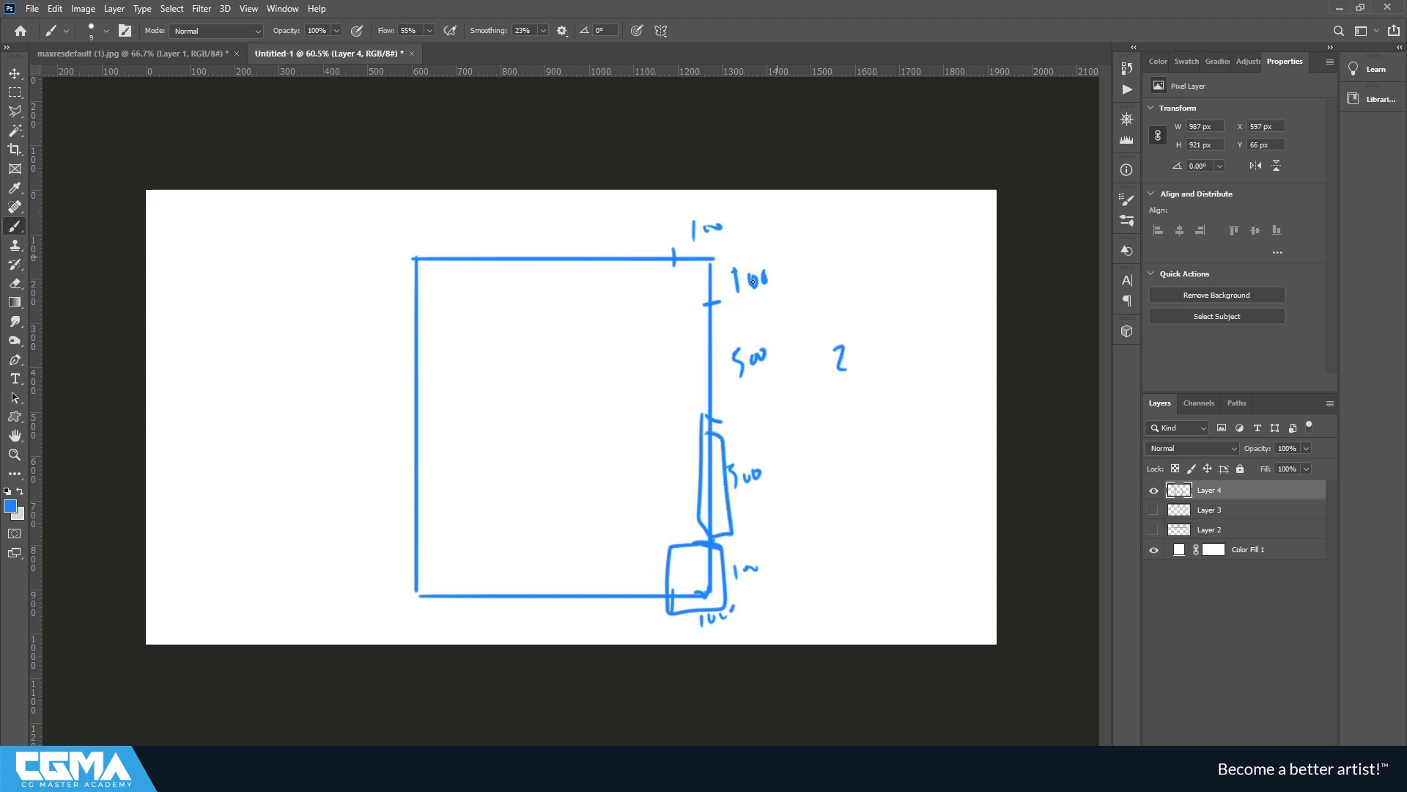
pyautogui.moveTo(680, 233)
pyautogui.mouseDown()
pyautogui.moveTo(683, 283)
pyautogui.moveTo(717, 295)
pyautogui.moveTo(718, 228)
pyautogui.mouseUp()
pyautogui.moveTo(704, 308)
pyautogui.mouseDown()
pyautogui.moveTo(702, 240)
pyautogui.moveTo(695, 420)
pyautogui.moveTo(725, 389)
pyautogui.moveTo(716, 295)
pyautogui.mouseUp()
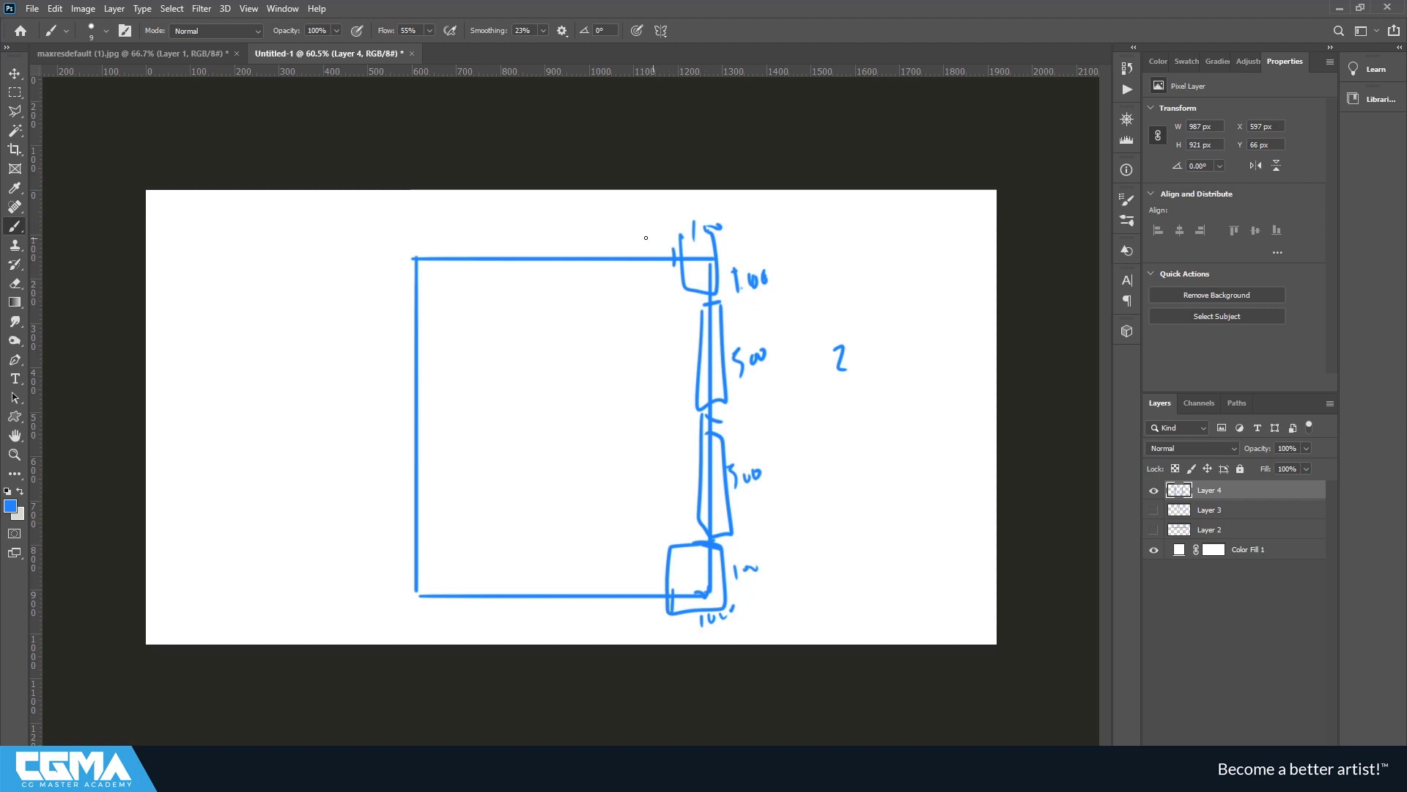
# Tick the top wall into 100 pieces, draw a span arc over it, and extend the 2x note
pyautogui.moveTo(566, 248); pyautogui.dragTo(618, 234)
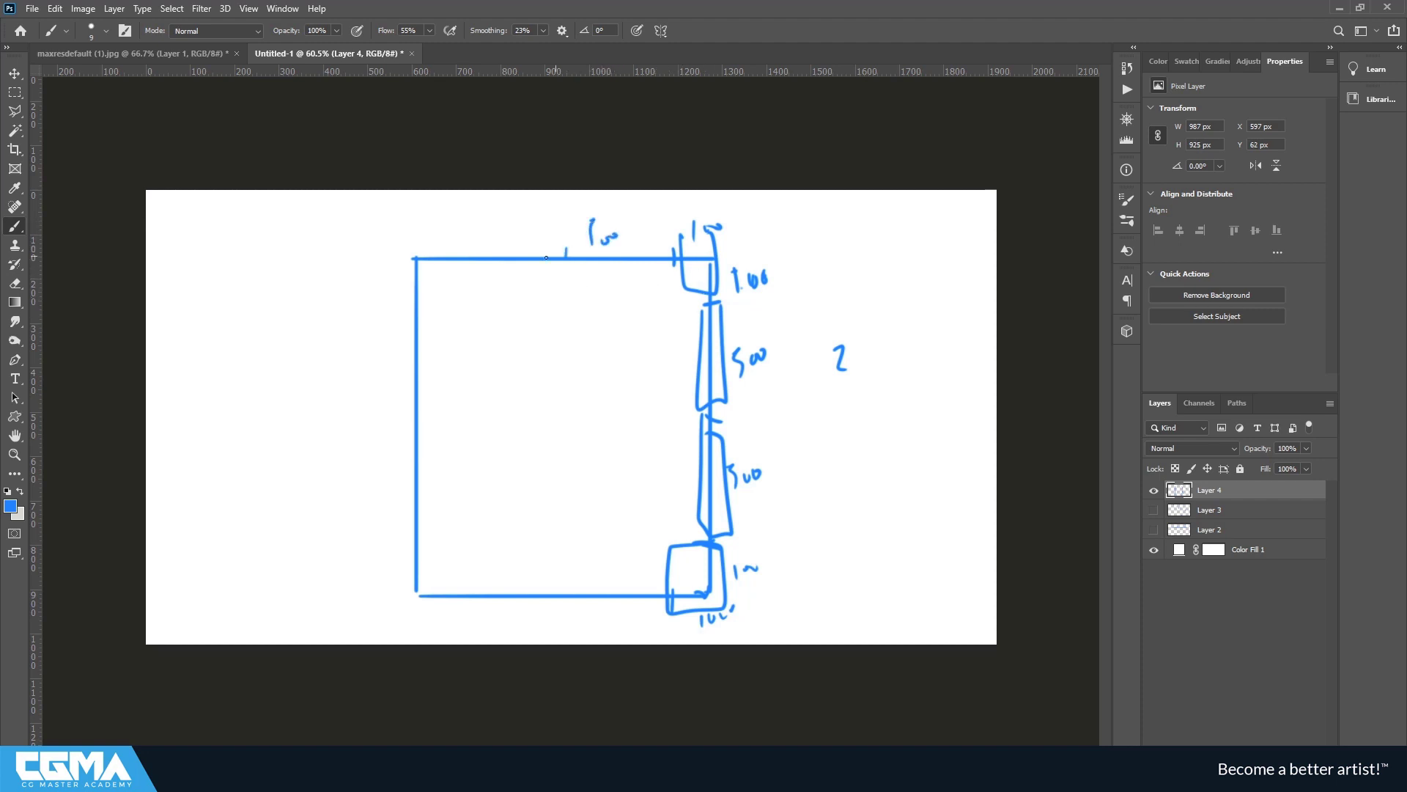
pyautogui.moveTo(481, 224)
pyautogui.mouseDown()
pyautogui.moveTo(485, 248)
pyautogui.moveTo(516, 229)
pyautogui.moveTo(460, 265)
pyautogui.mouseUp()
pyautogui.moveTo(408, 304); pyautogui.dragTo(422, 313)
pyautogui.moveTo(688, 257)
pyautogui.mouseDown()
pyautogui.moveTo(622, 184)
pyautogui.moveTo(482, 216)
pyautogui.moveTo(441, 262)
pyautogui.mouseUp()
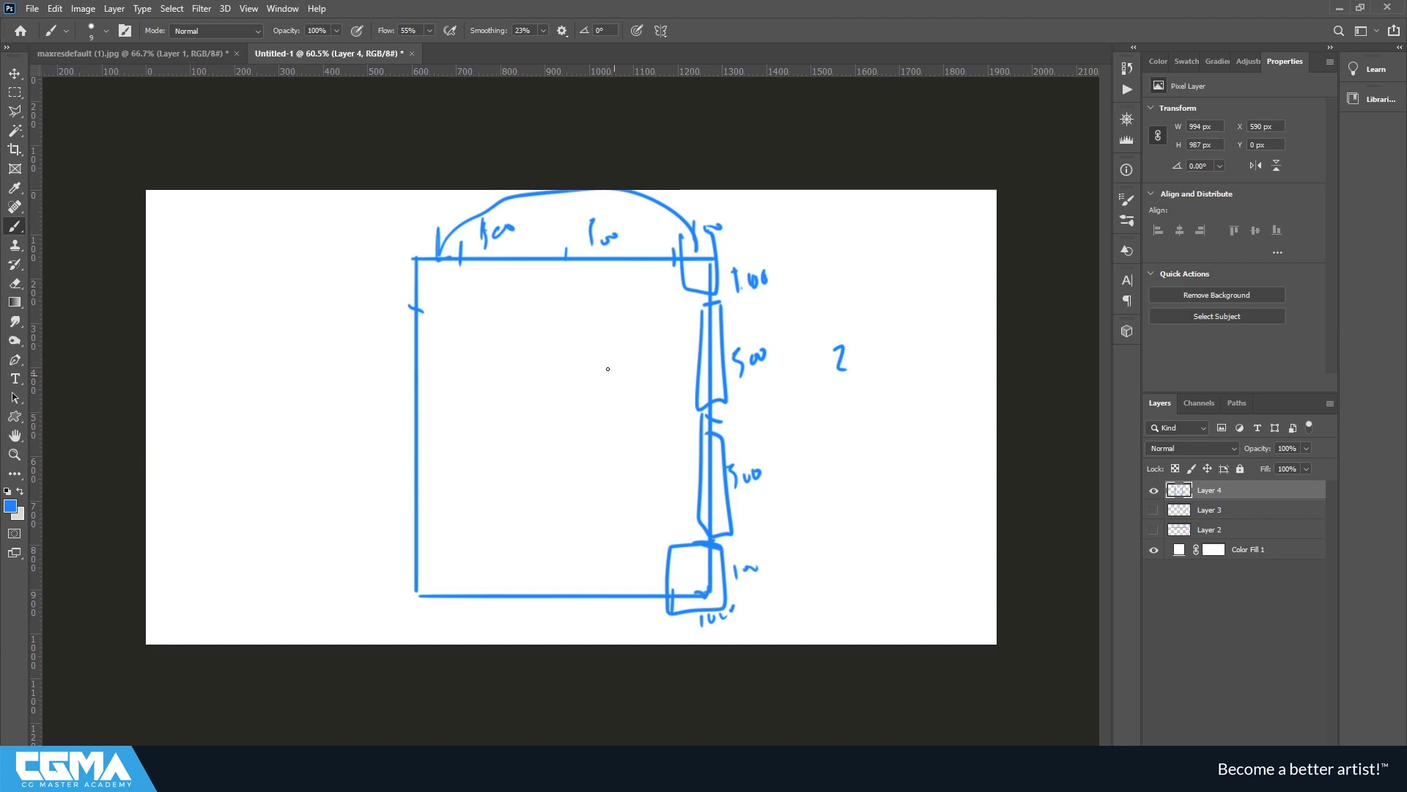
pyautogui.moveTo(861, 338); pyautogui.dragTo(859, 349)
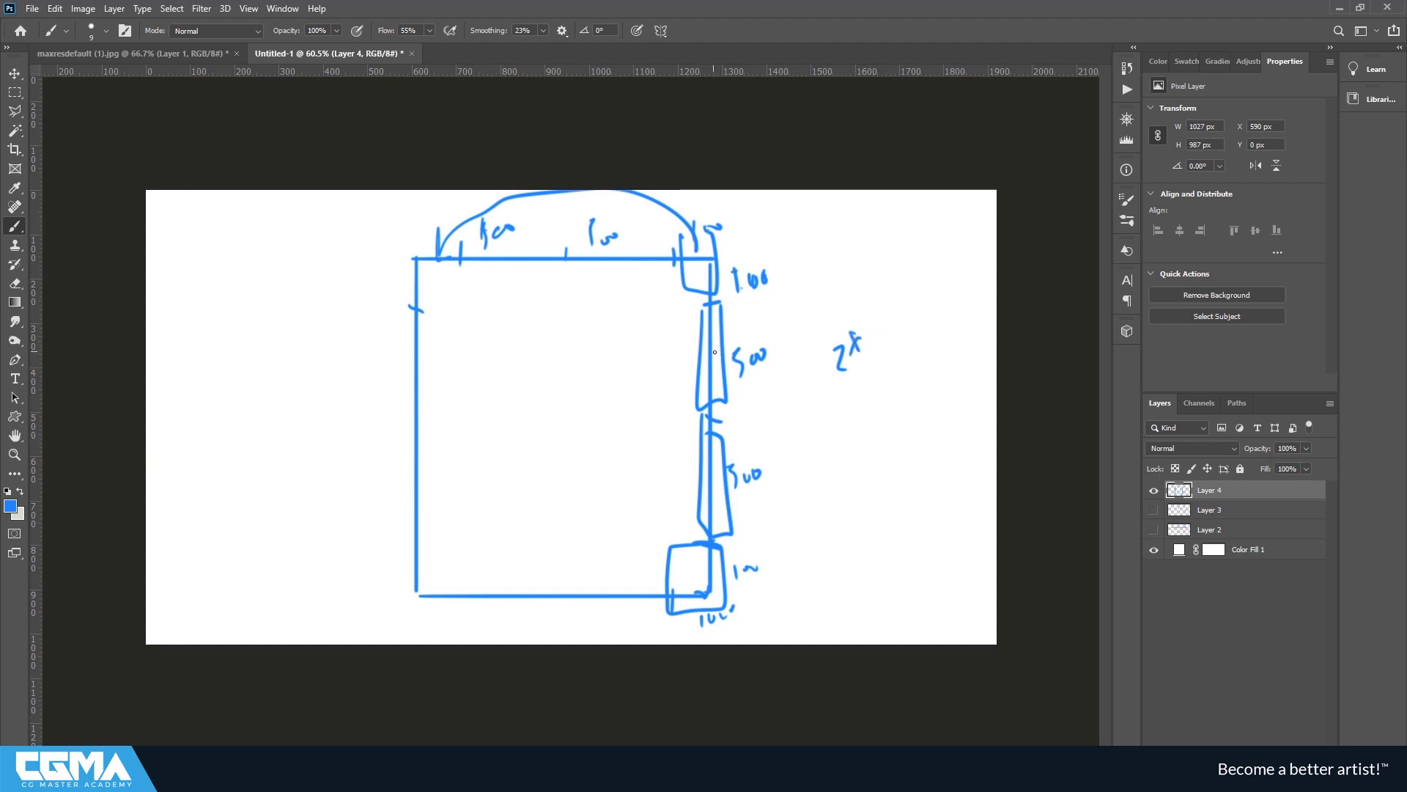